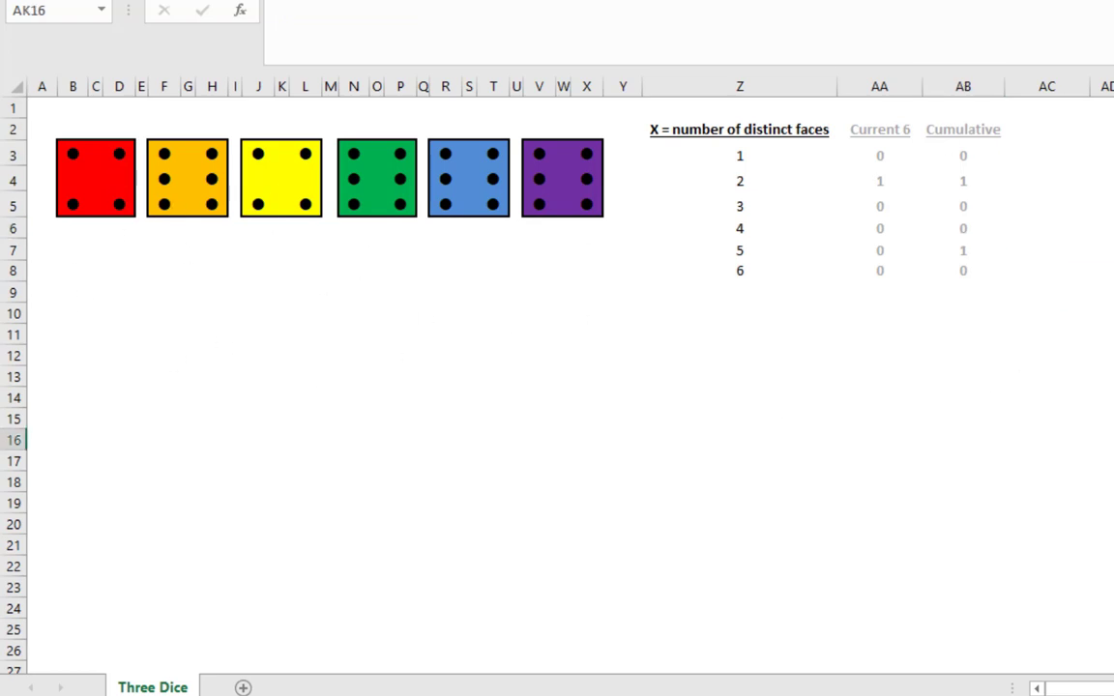
Recalculate the sheet repeatedly to re-roll the six dice and accumulate the distinct-face counts
key(F9)
key(F9)
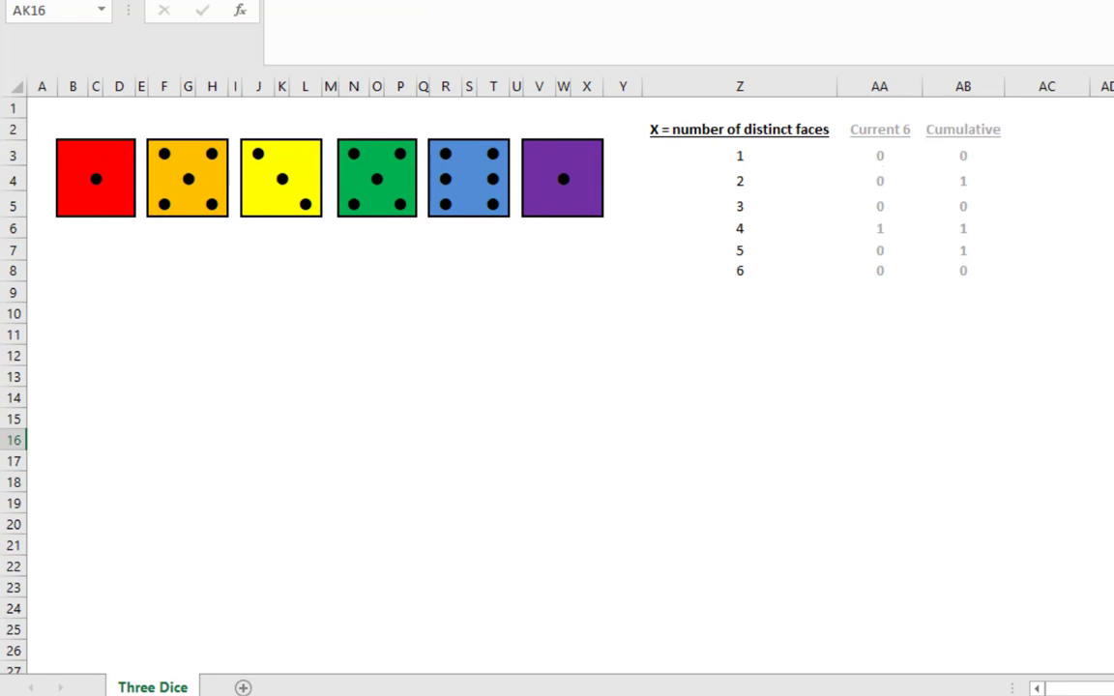
key(F9)
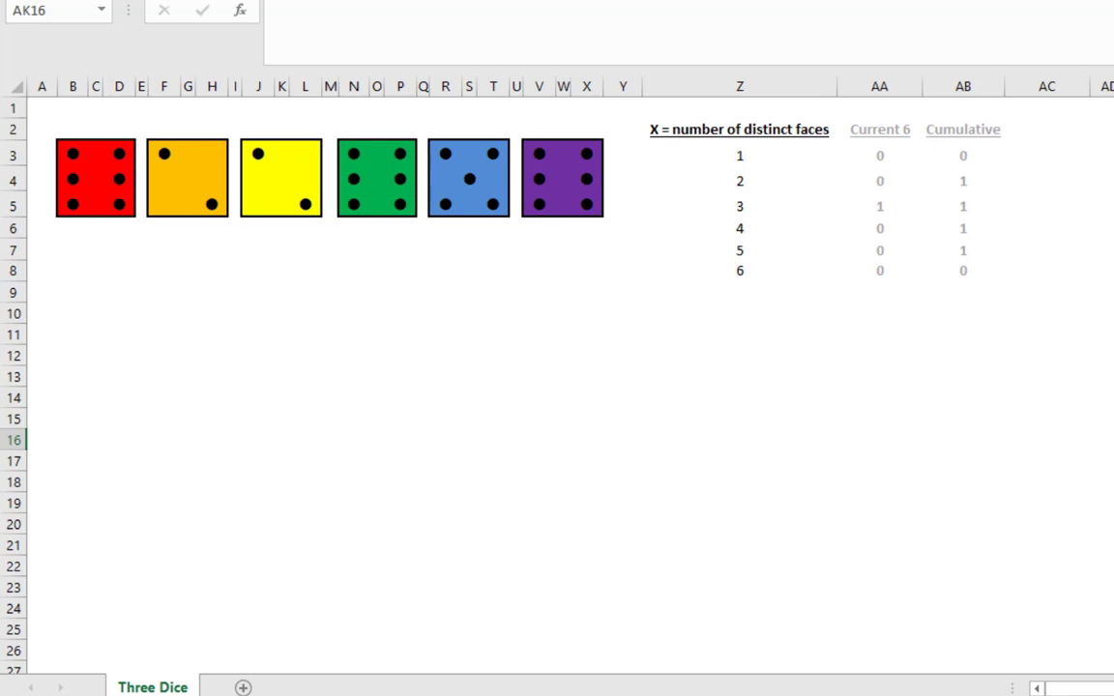
key(F9)
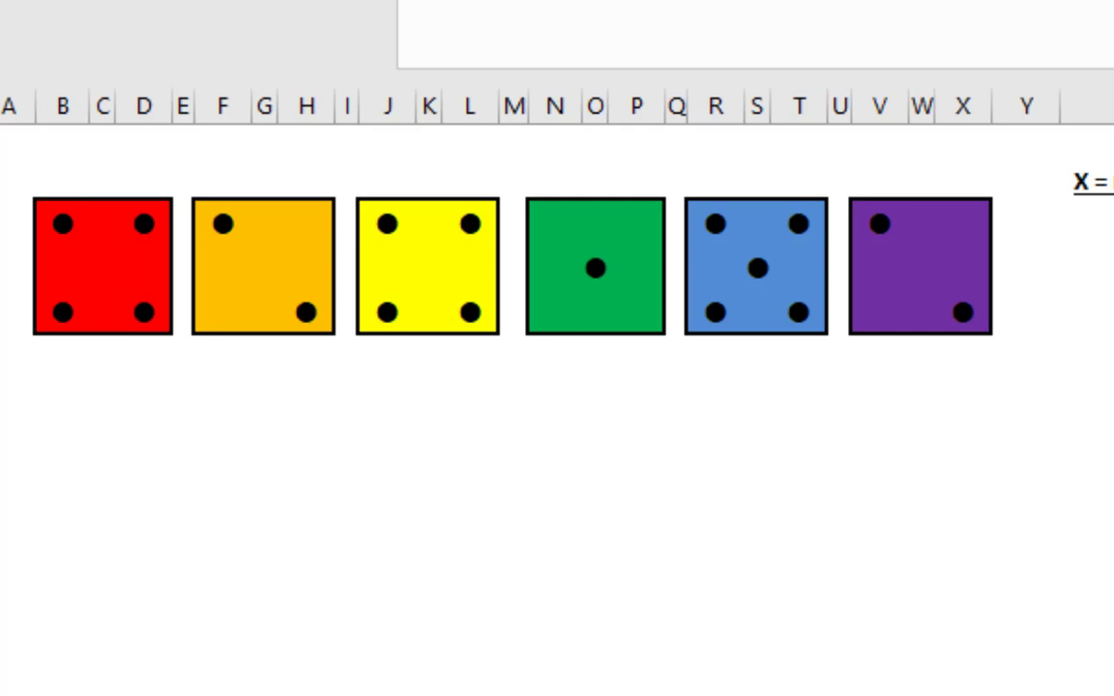
key(F9)
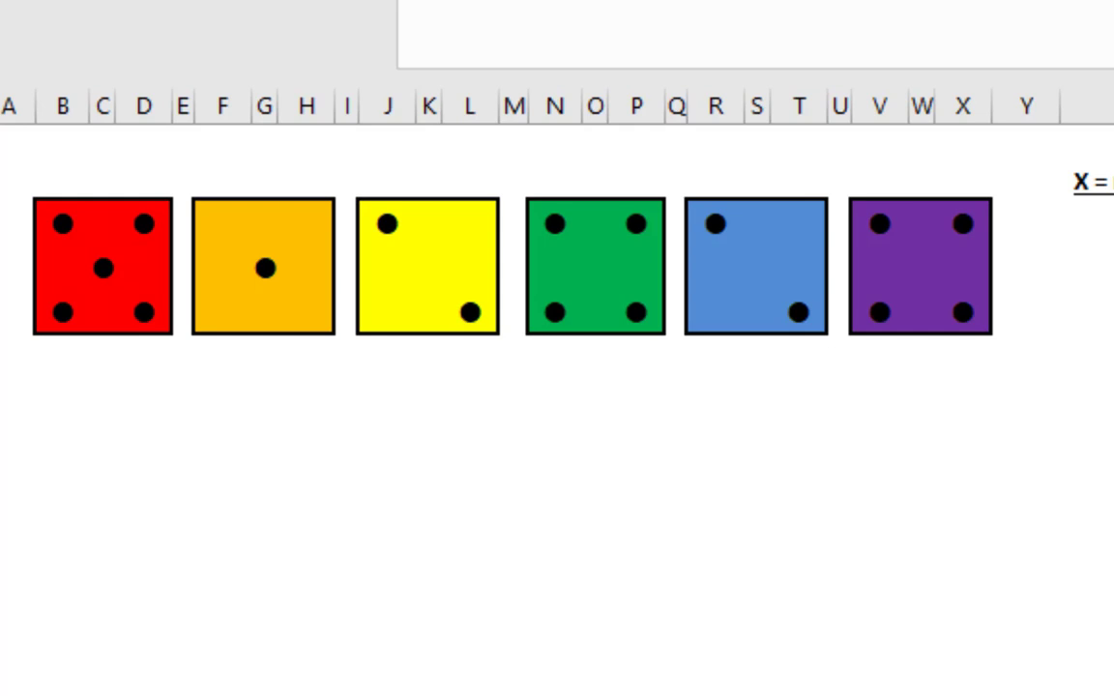
key(F9)
key(F9)
key(F9)
key(F9)
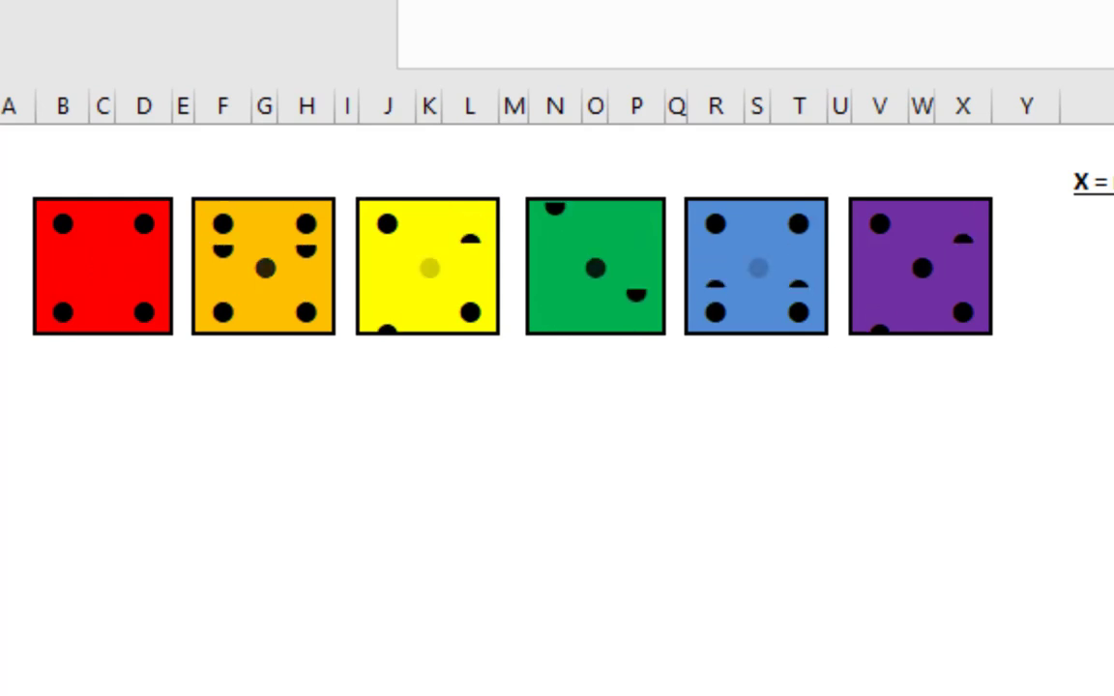
key(F9)
key(F9)
key(F9)
key(F9)
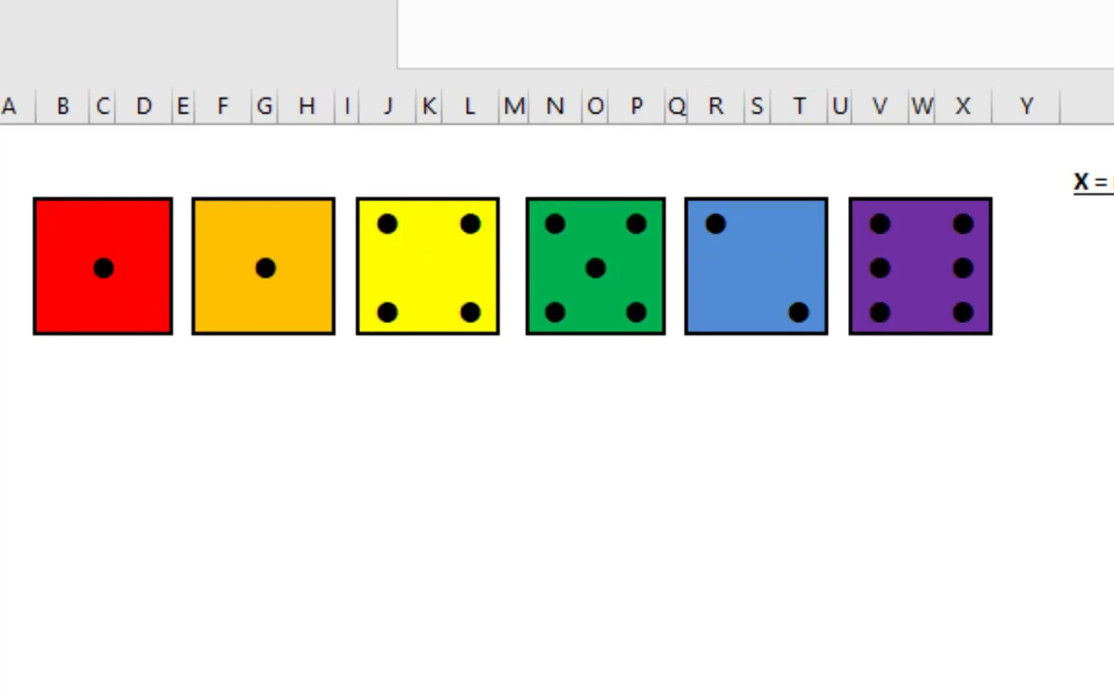
key(F9)
key(F9)
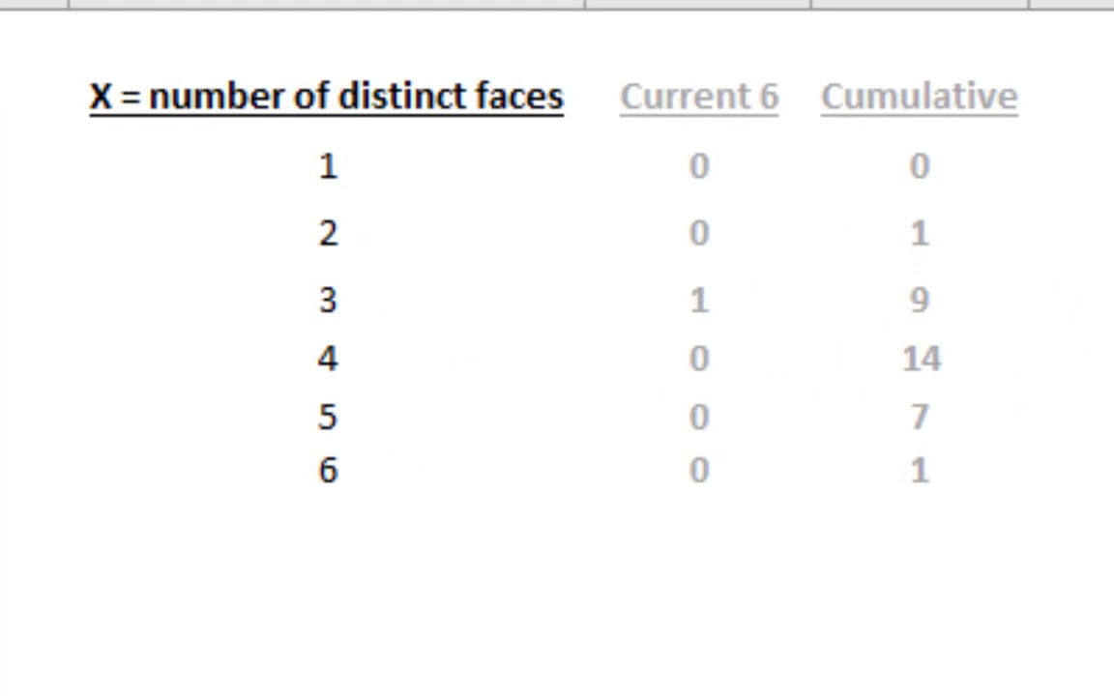
Inspect the cumulative count for six distinct faces and the Current 6 formula for three distinct faces
click(930, 475)
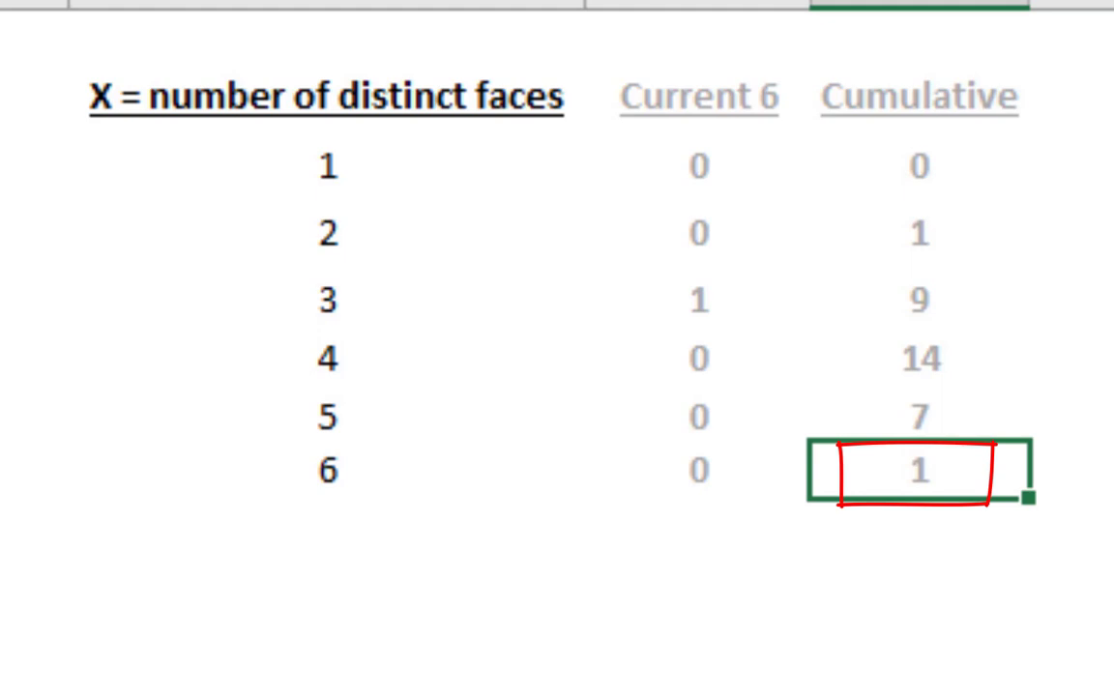
click(1088, 687)
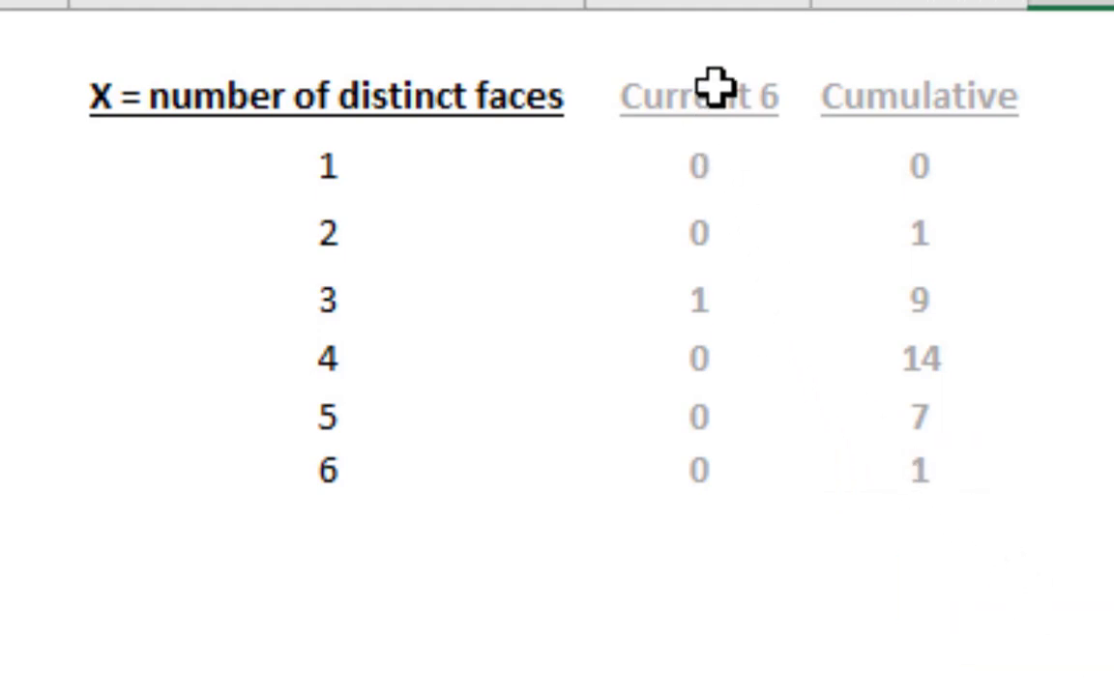
click(682, 3)
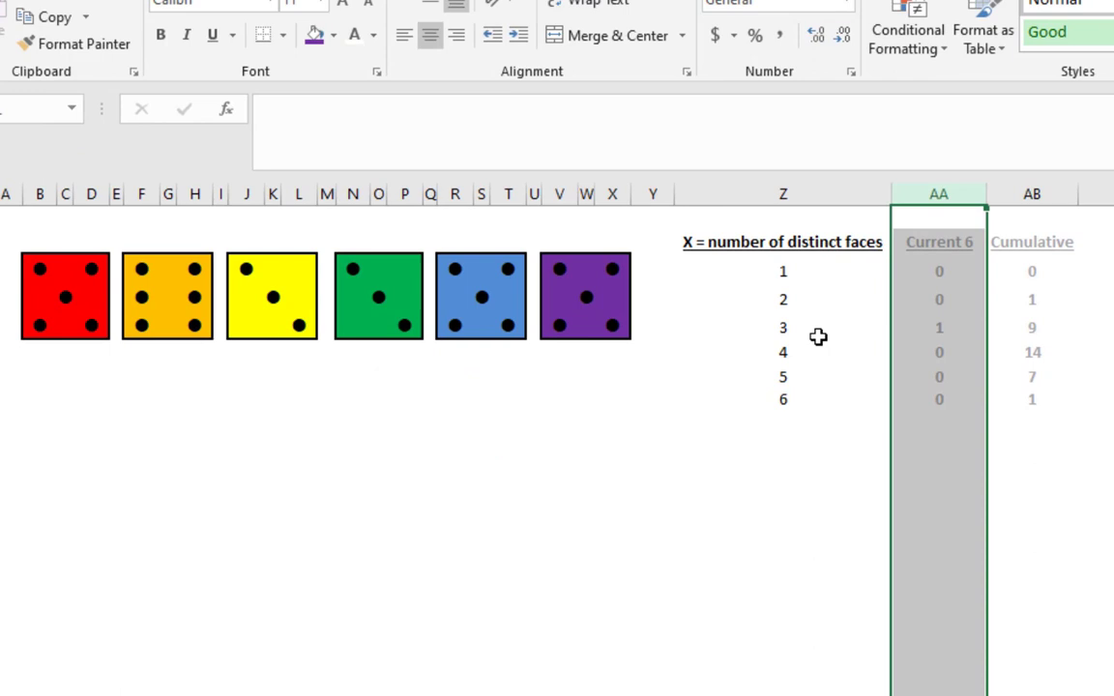
click(942, 324)
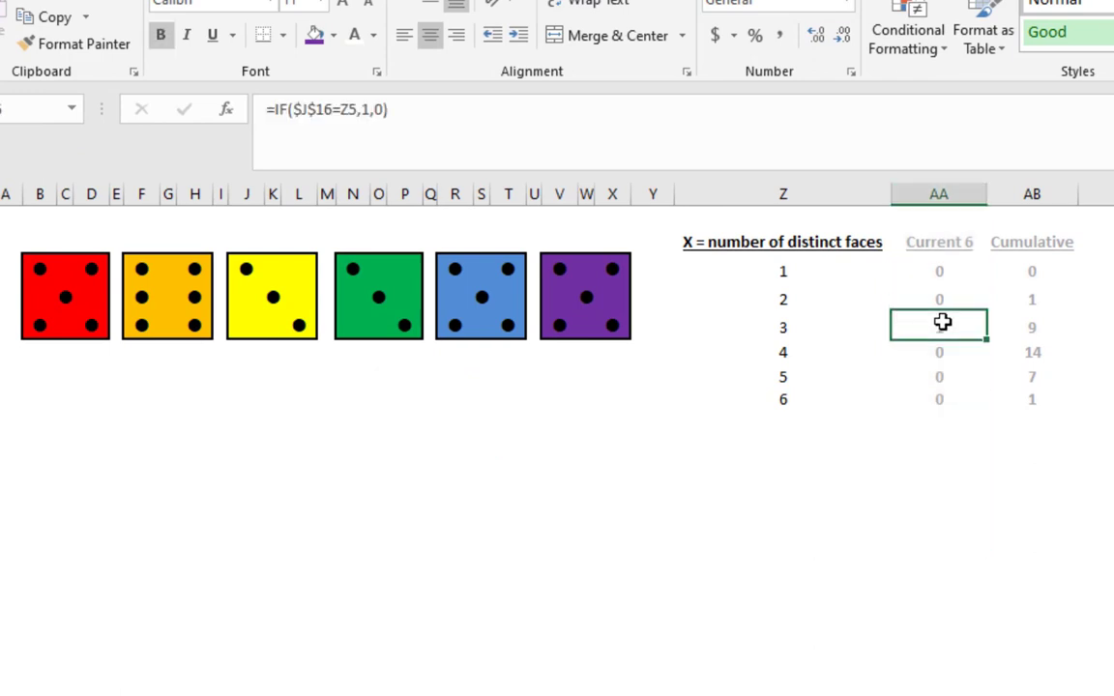
click(795, 327)
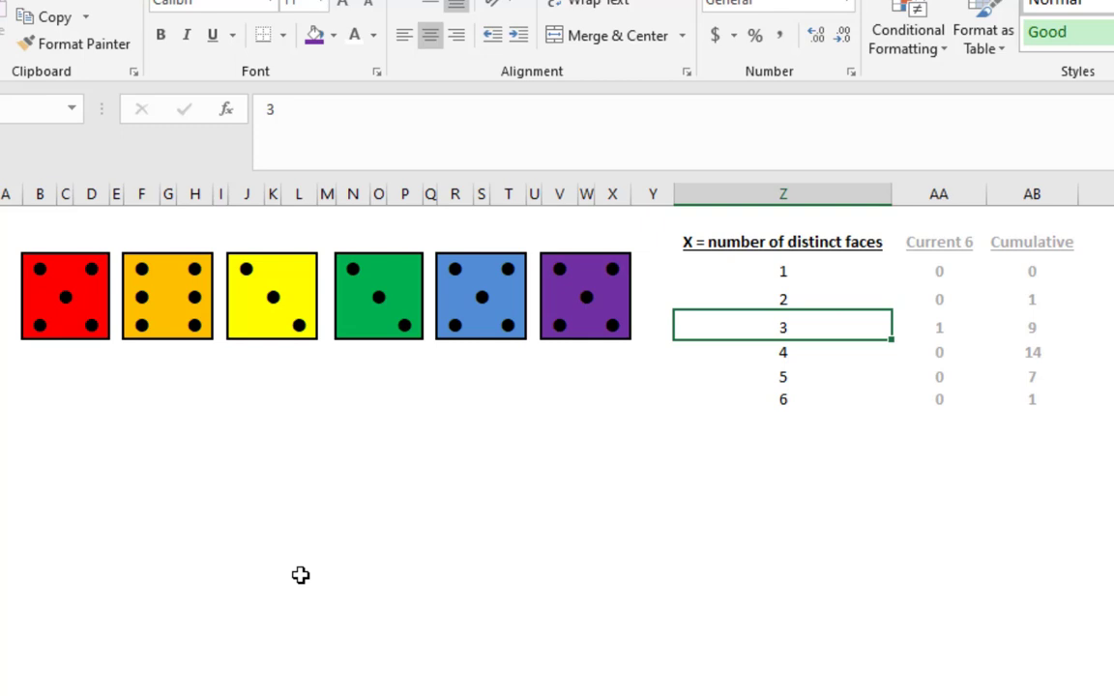
Re-roll the dice two more times and check the cumulative counter formula for six distinct faces
key(F9)
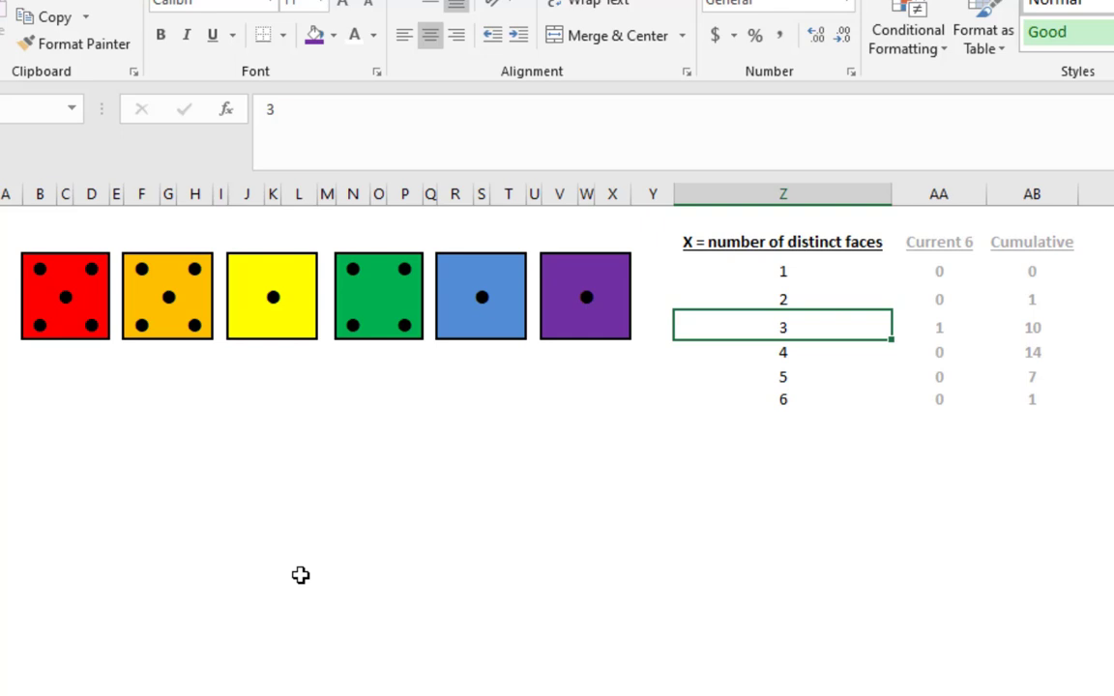
key(F9)
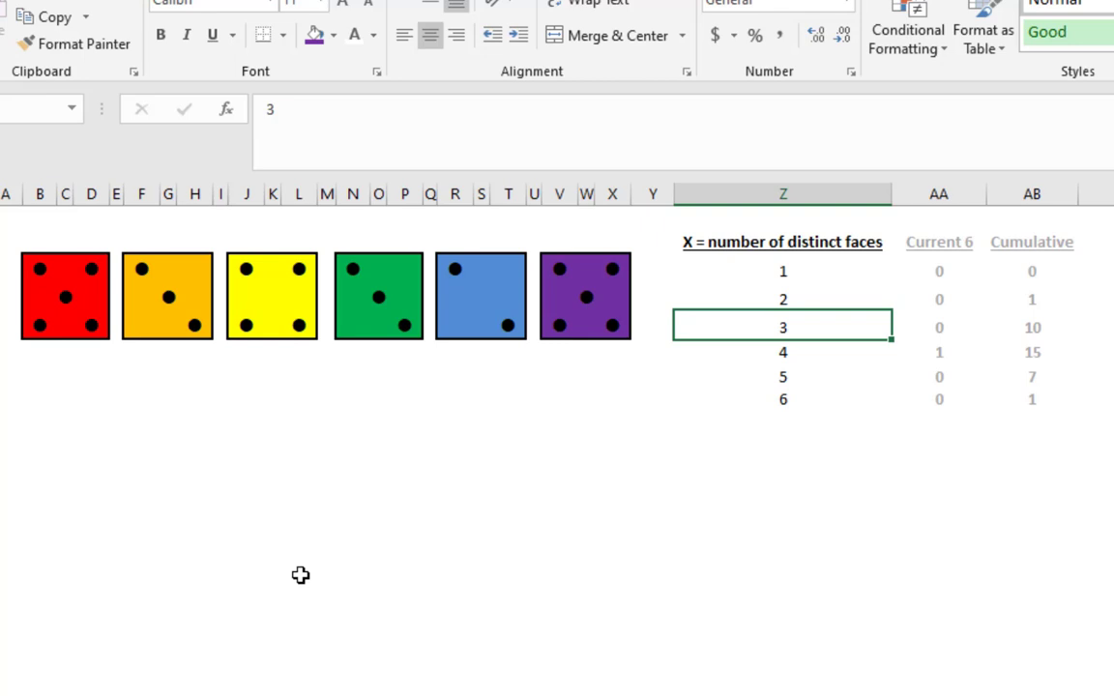
click(778, 398)
click(1018, 398)
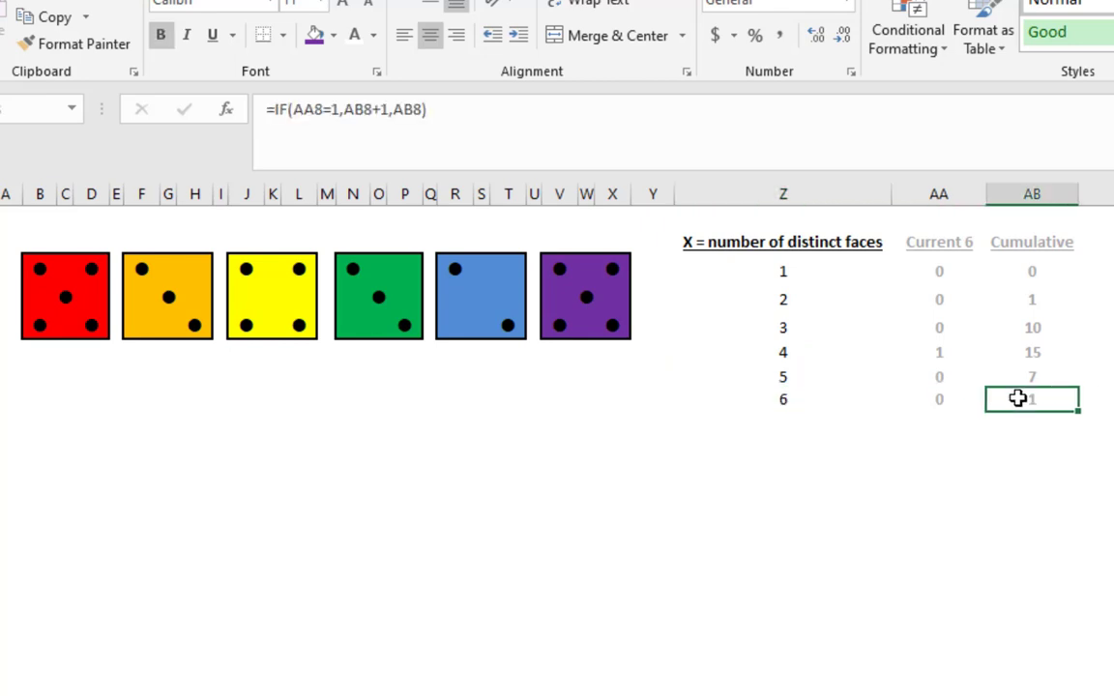
Keep re-rolling the dice from an empty cell to build a larger sample in the Cumulative column
click(1015, 467)
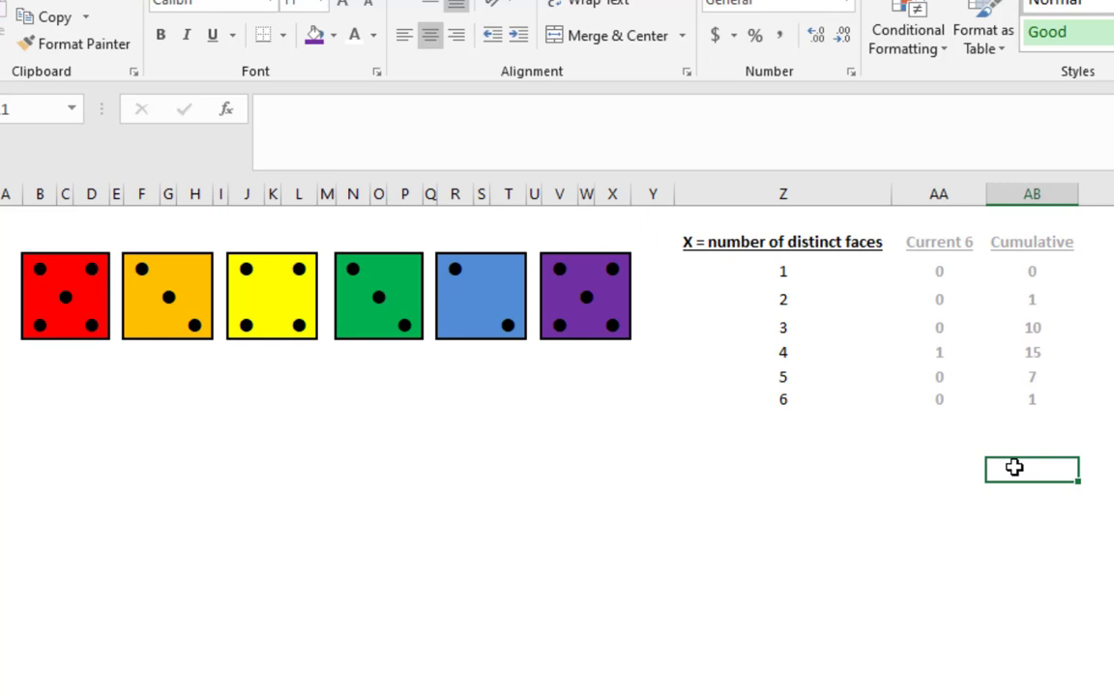
key(F9)
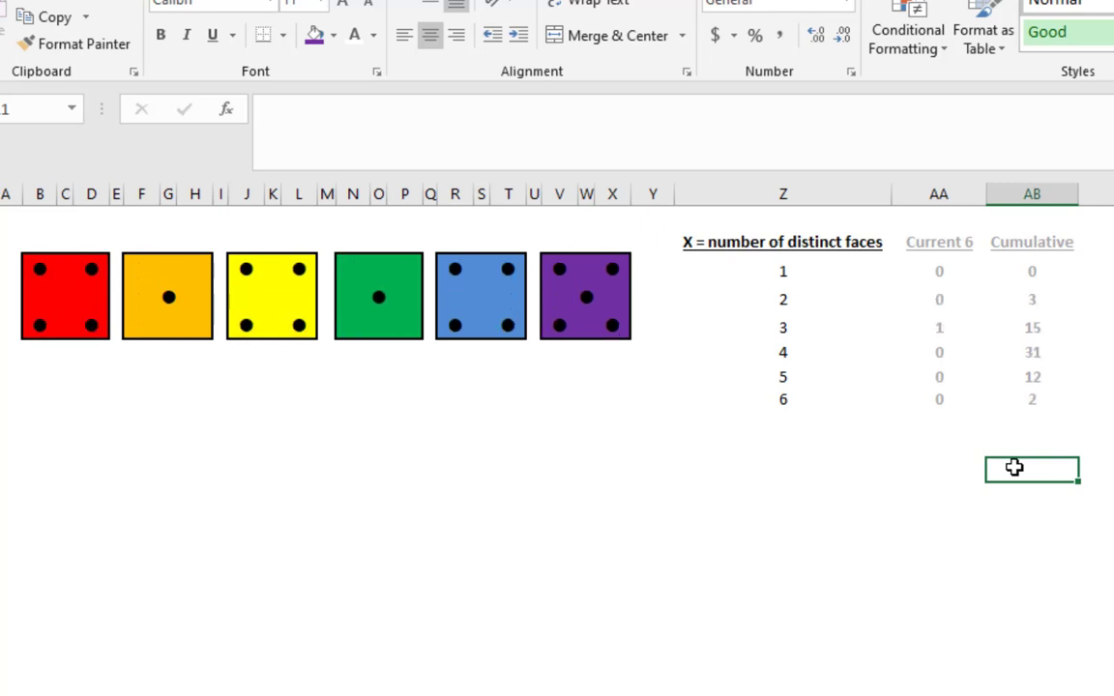
key(F9)
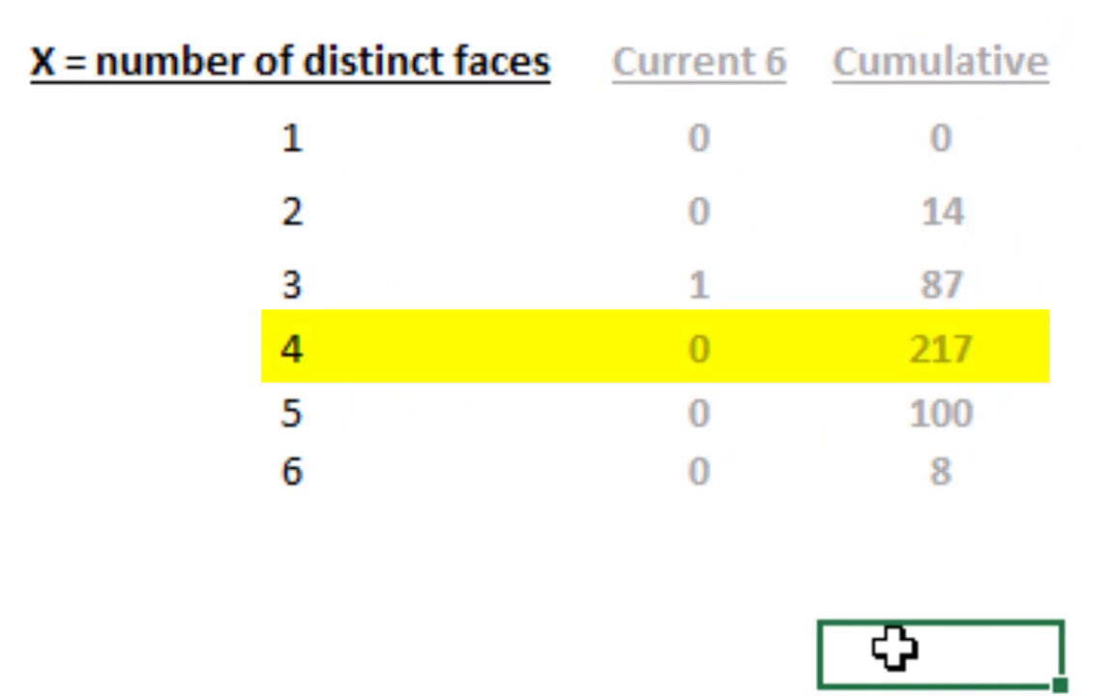
Add the header P(X) in cell AC2 beside Cumulative and make column AC bold
click(990, 139)
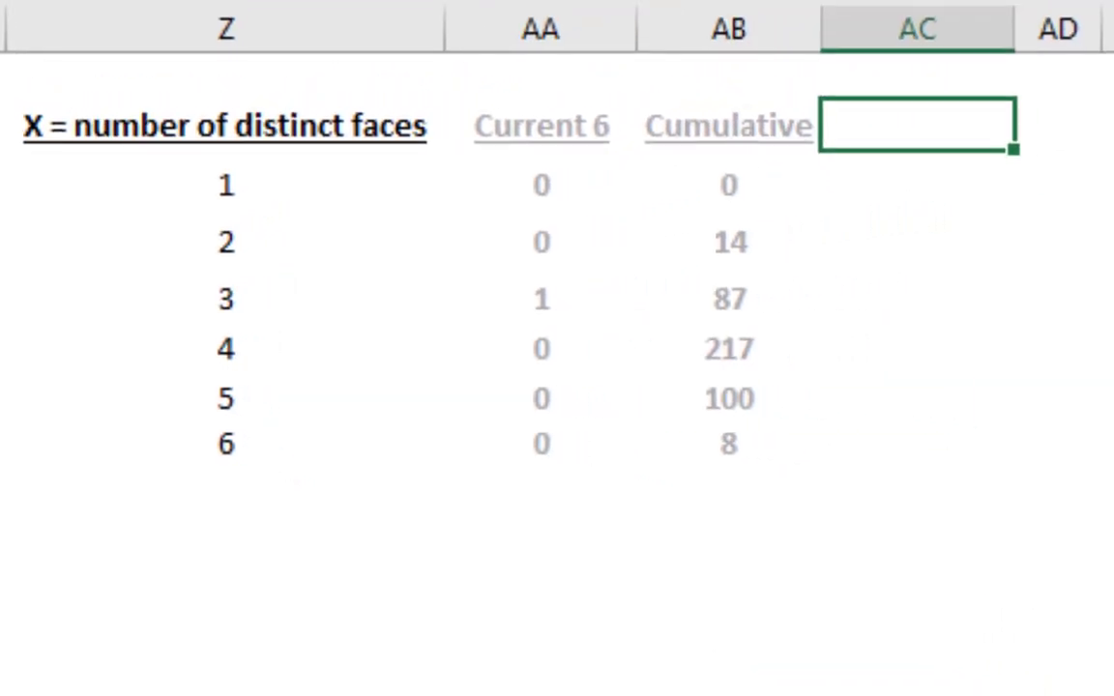
text(P(X))
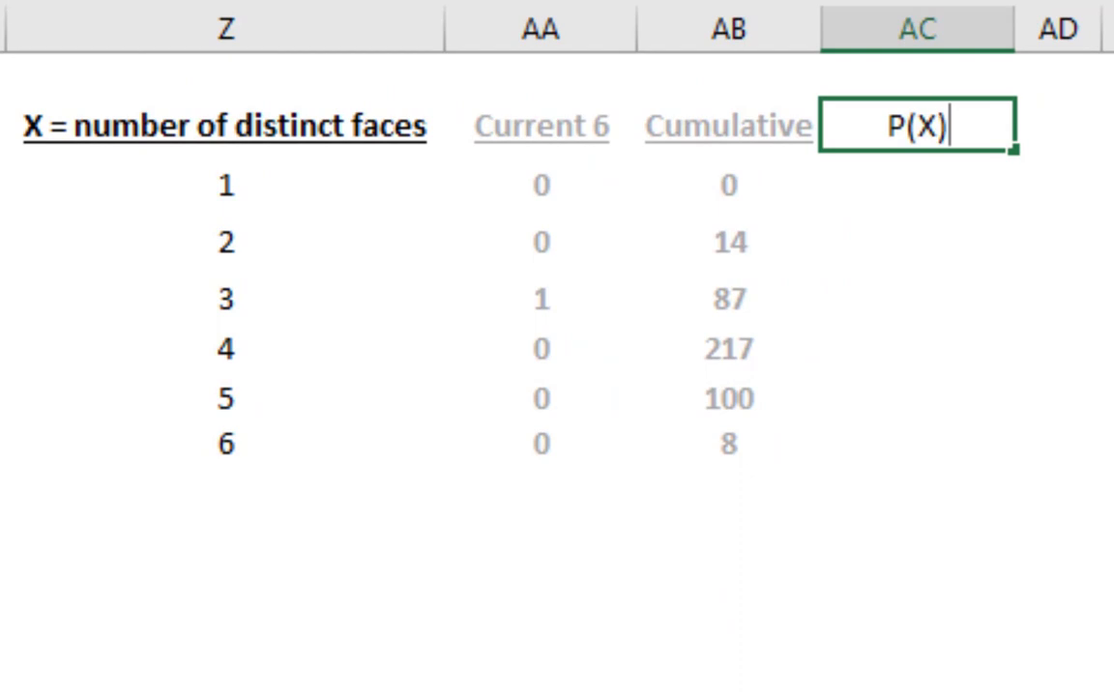
key(Return)
key(Up)
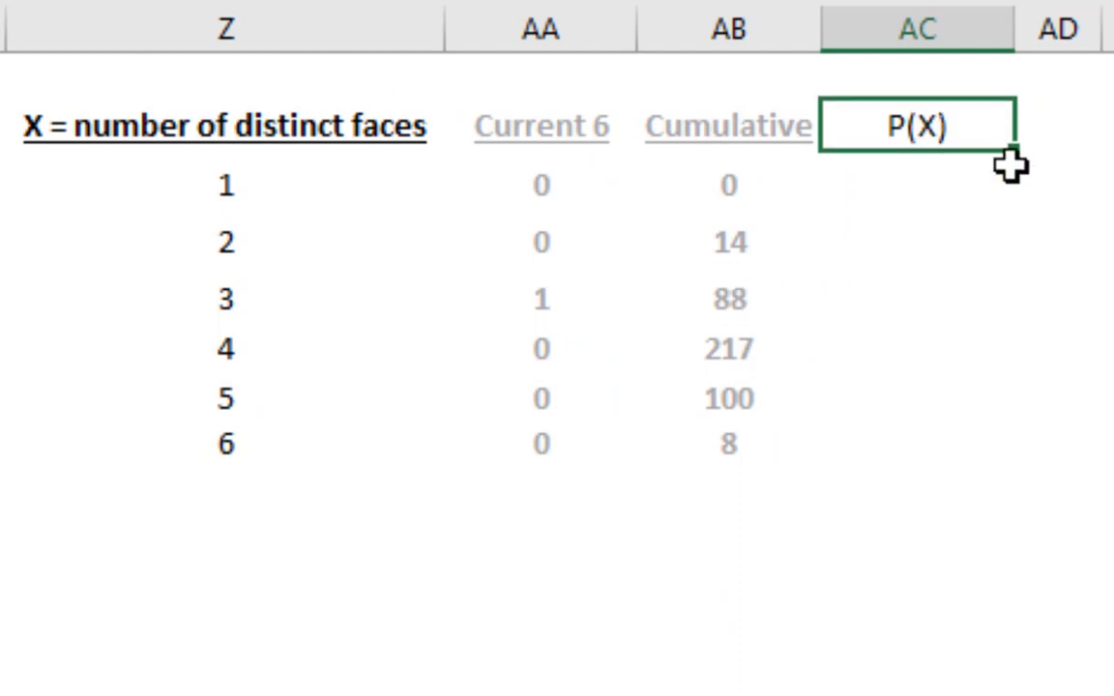
key(ctrl+b)
click(960, 9)
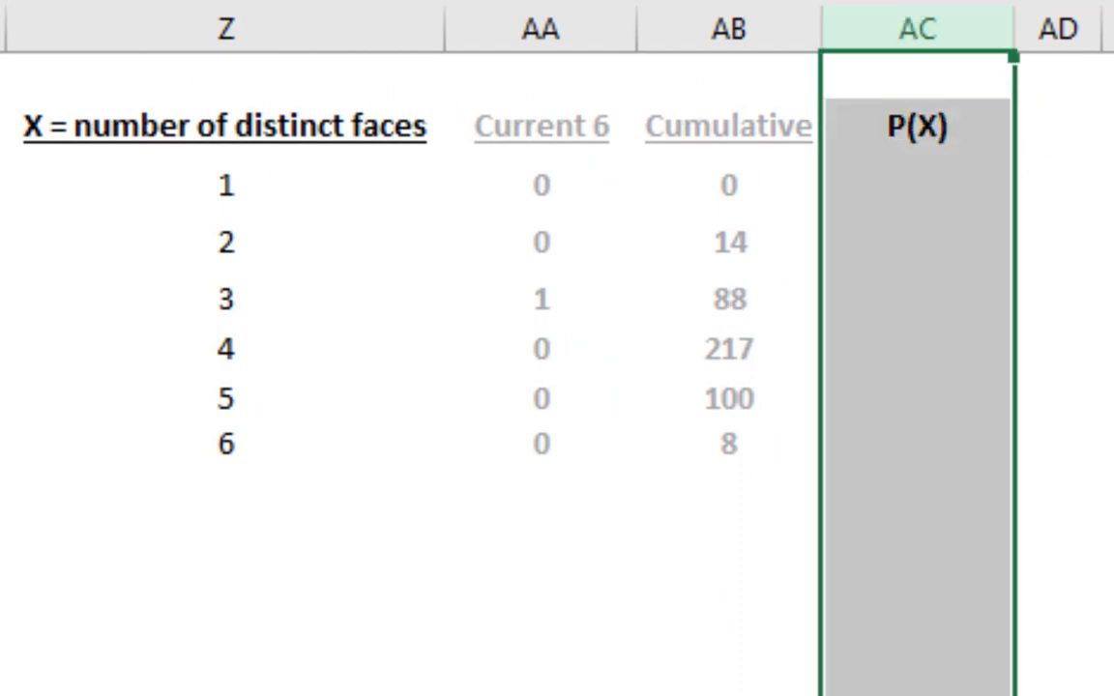
Enter =AB3/SUM(AB:AB) in cell AC3 and format it as a percentage
click(919, 177)
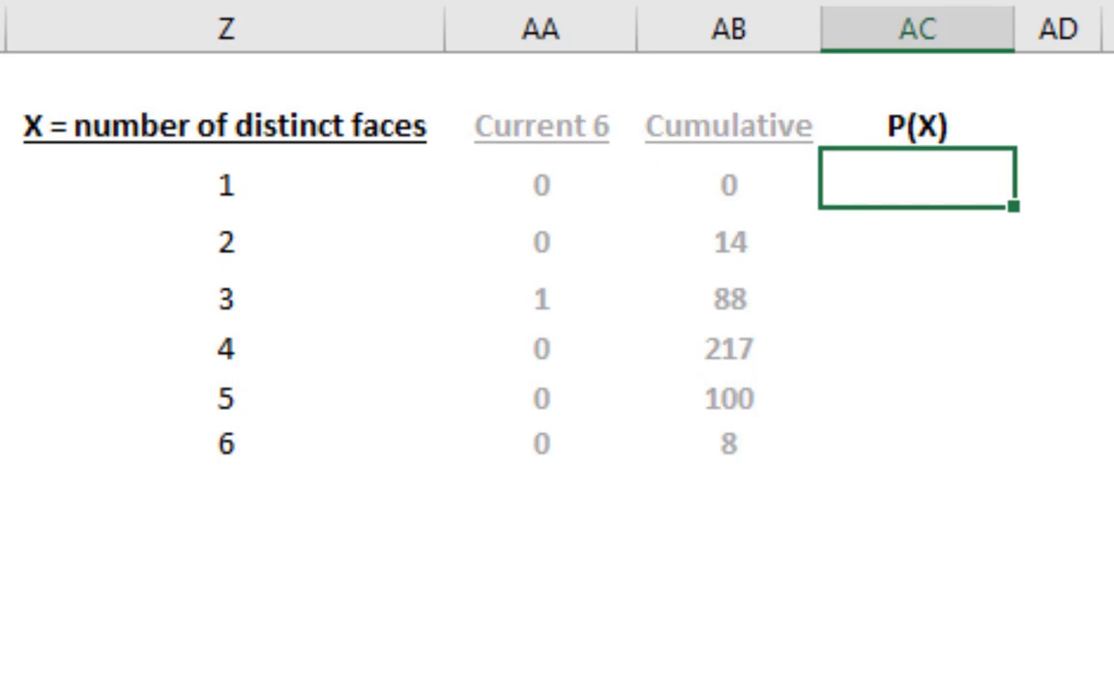
text(=)
click(744, 189)
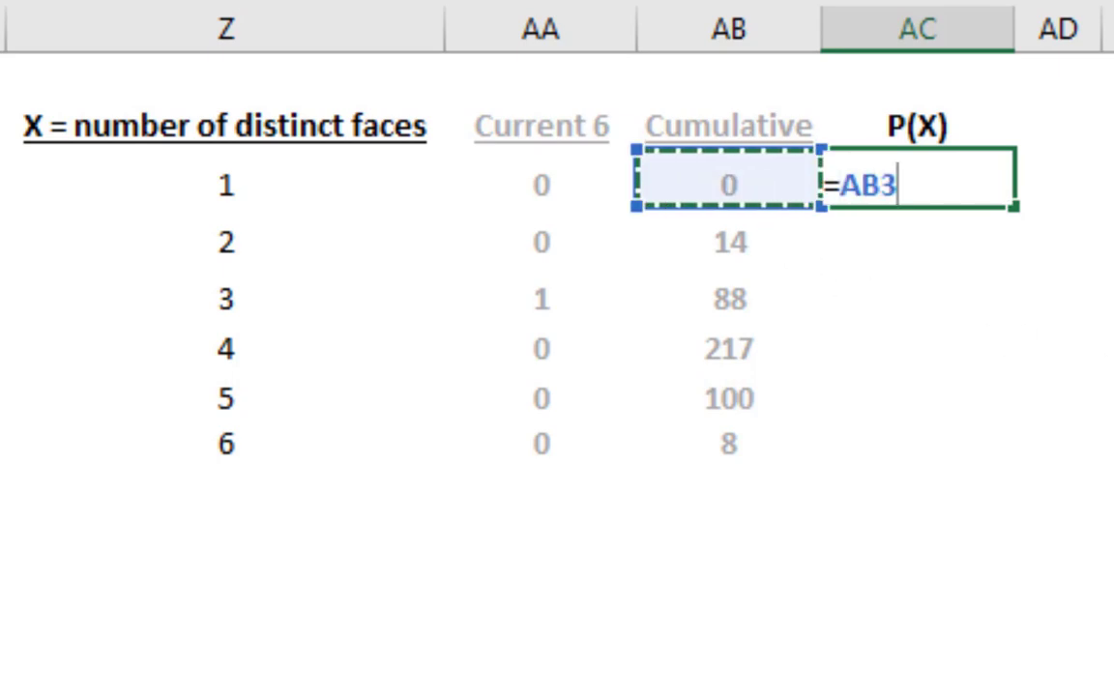
text(/)
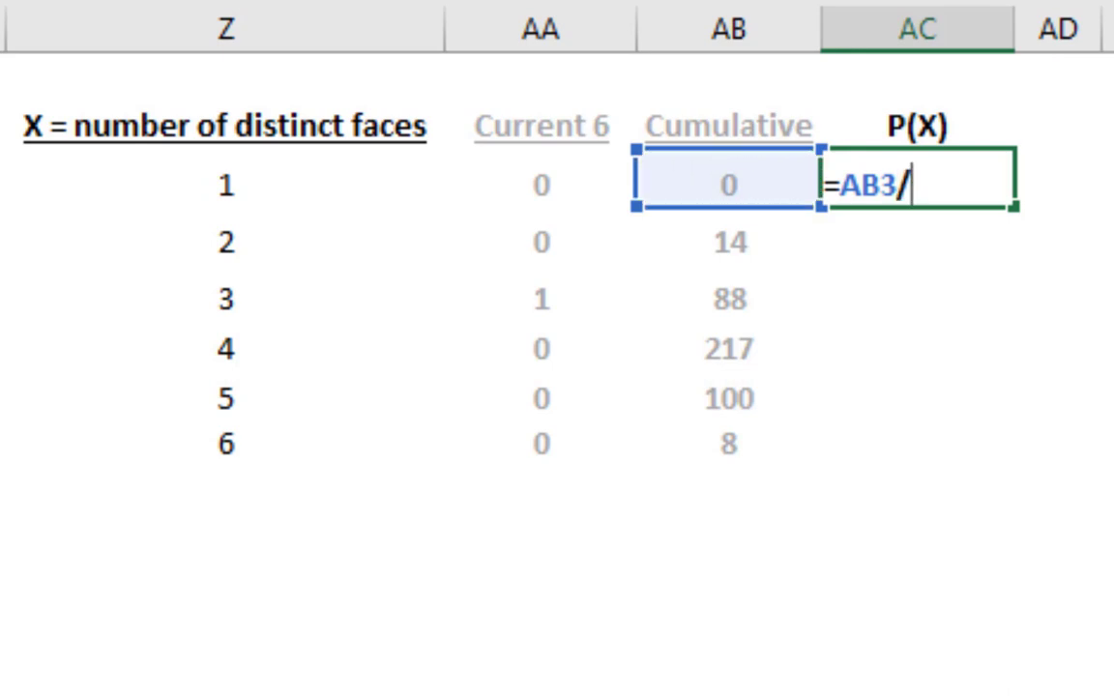
text(sum)
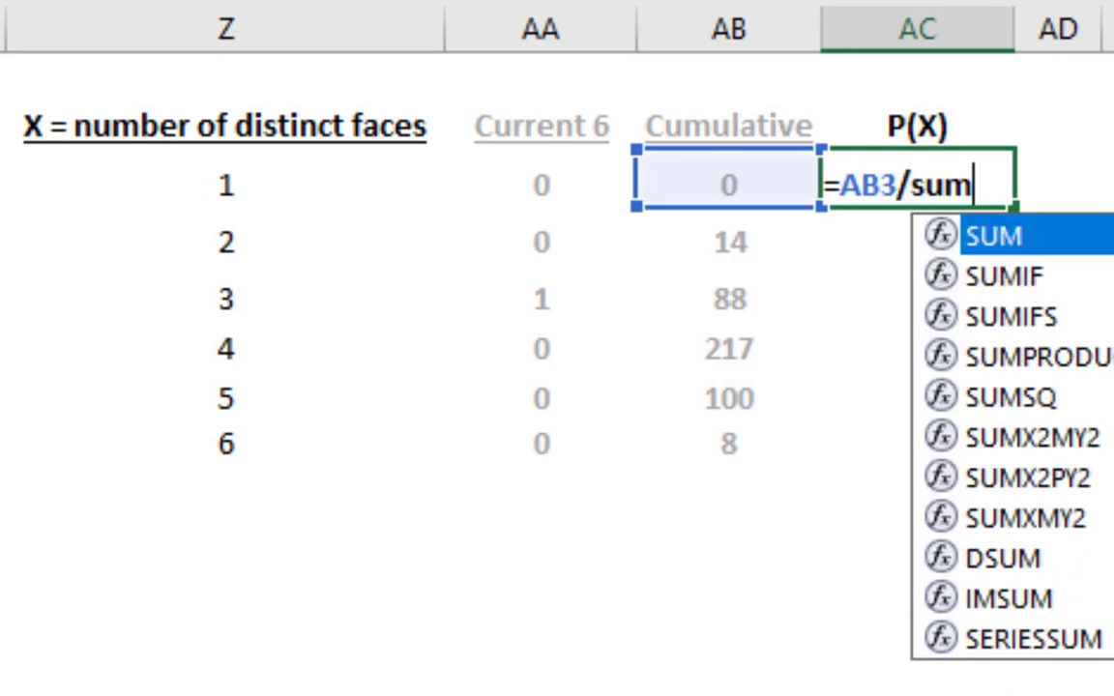
text(()
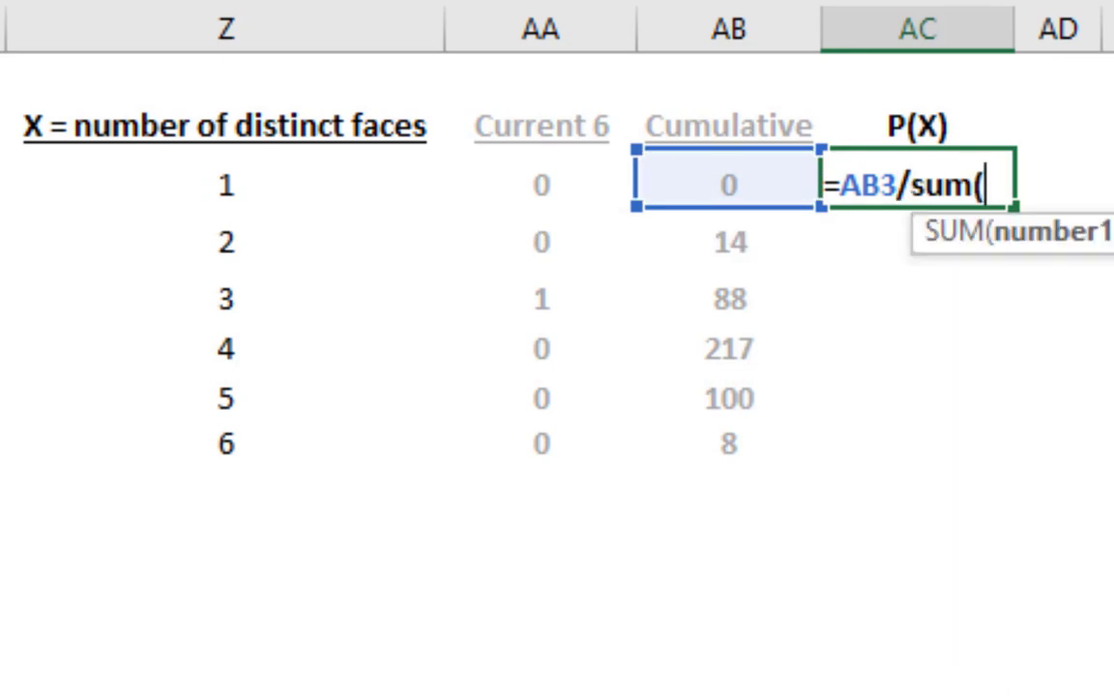
click(741, 9)
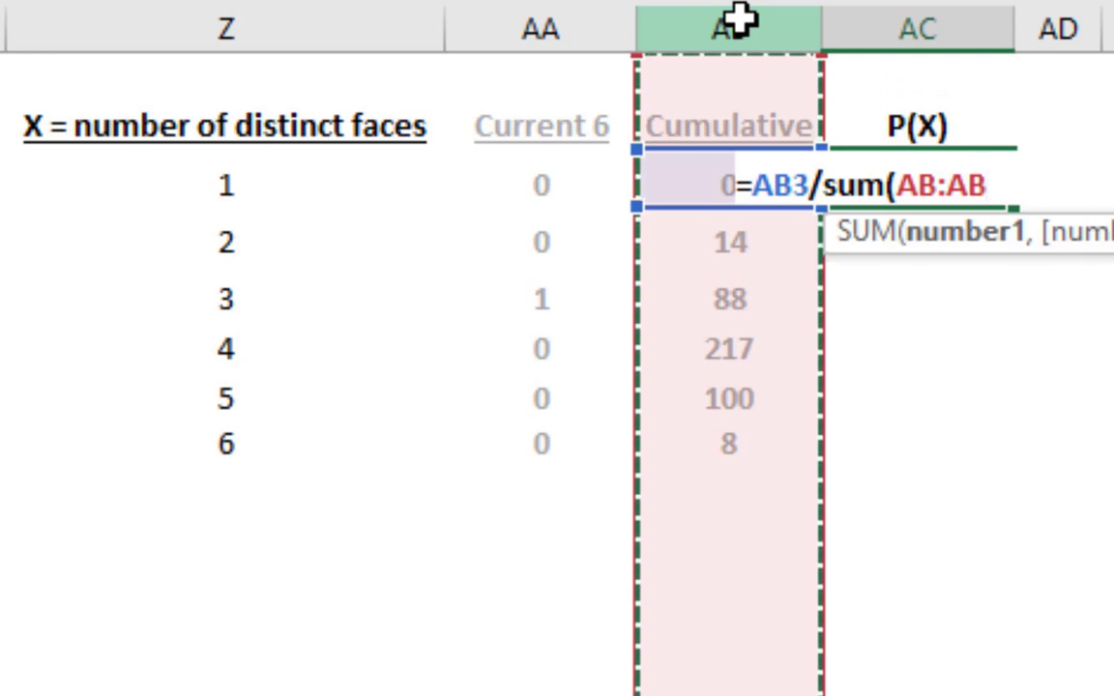
text())
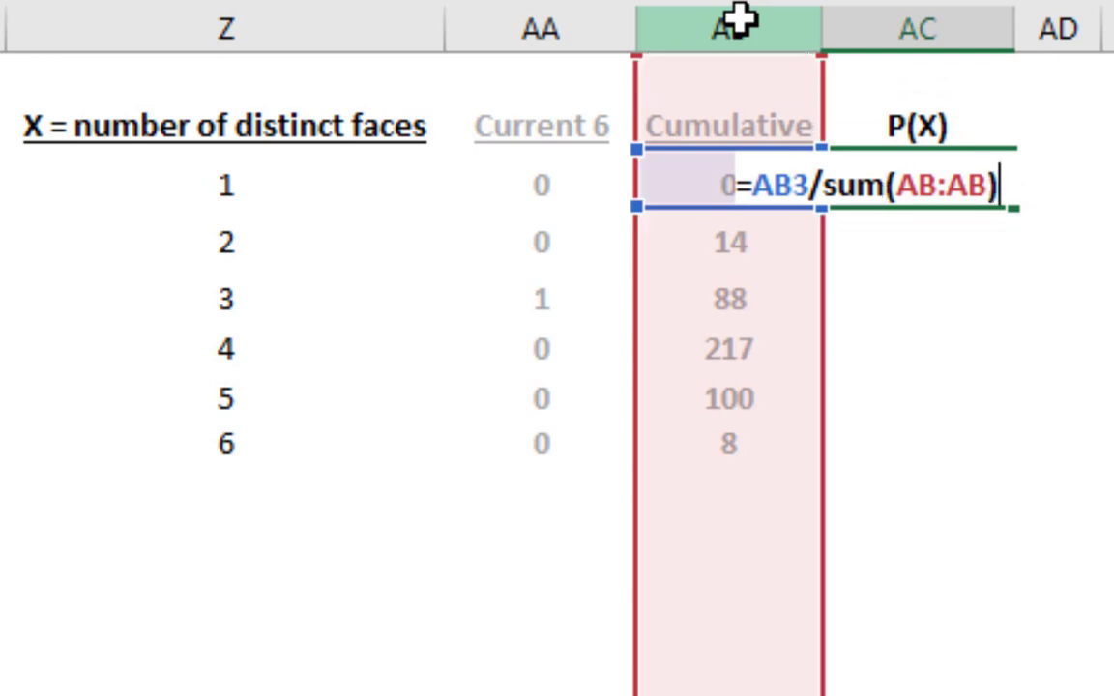
key(Return)
click(943, 182)
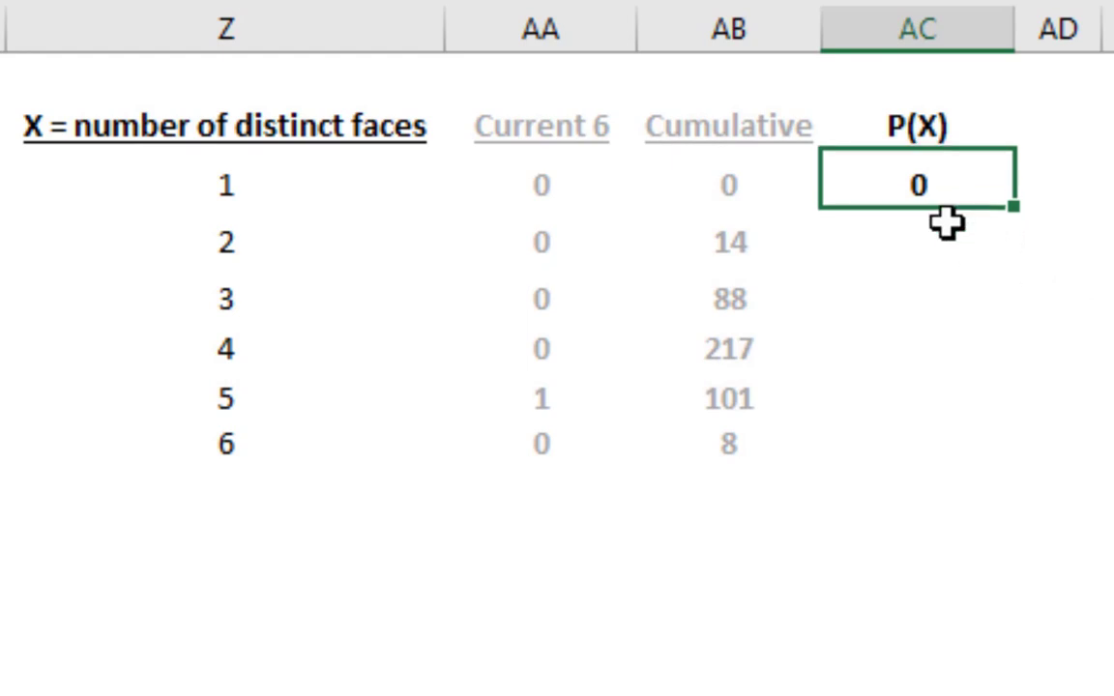
key(ctrl+shift+5)
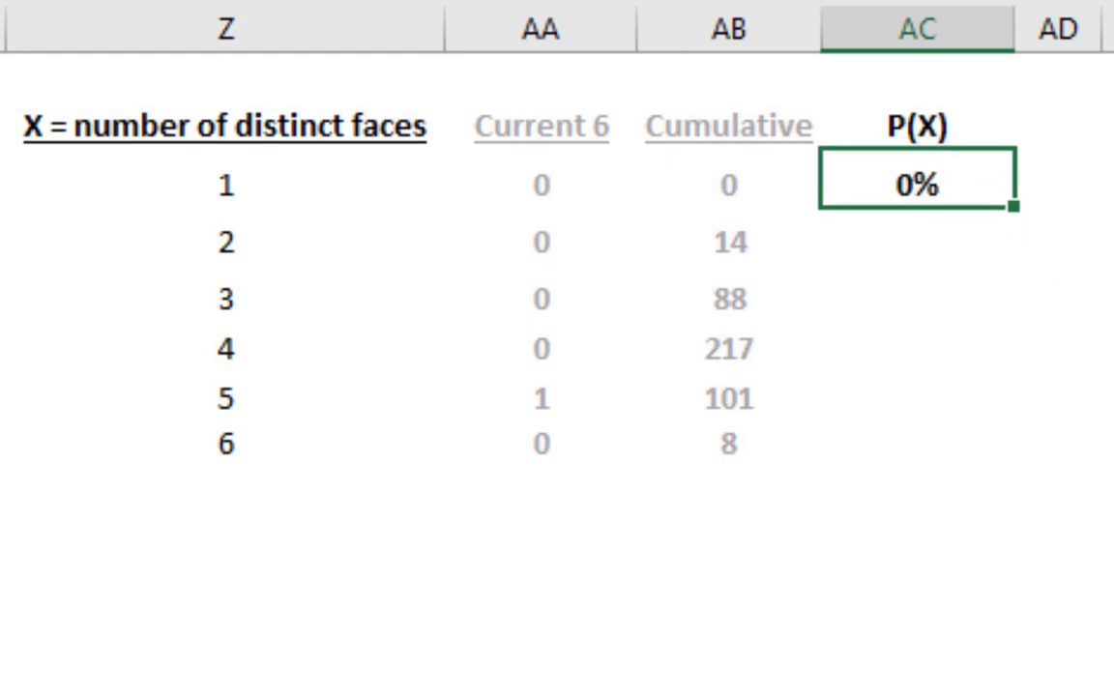
Fill the AC3 probability formula down to AC8 for all six distinct-face values
click(701, 186)
click(249, 187)
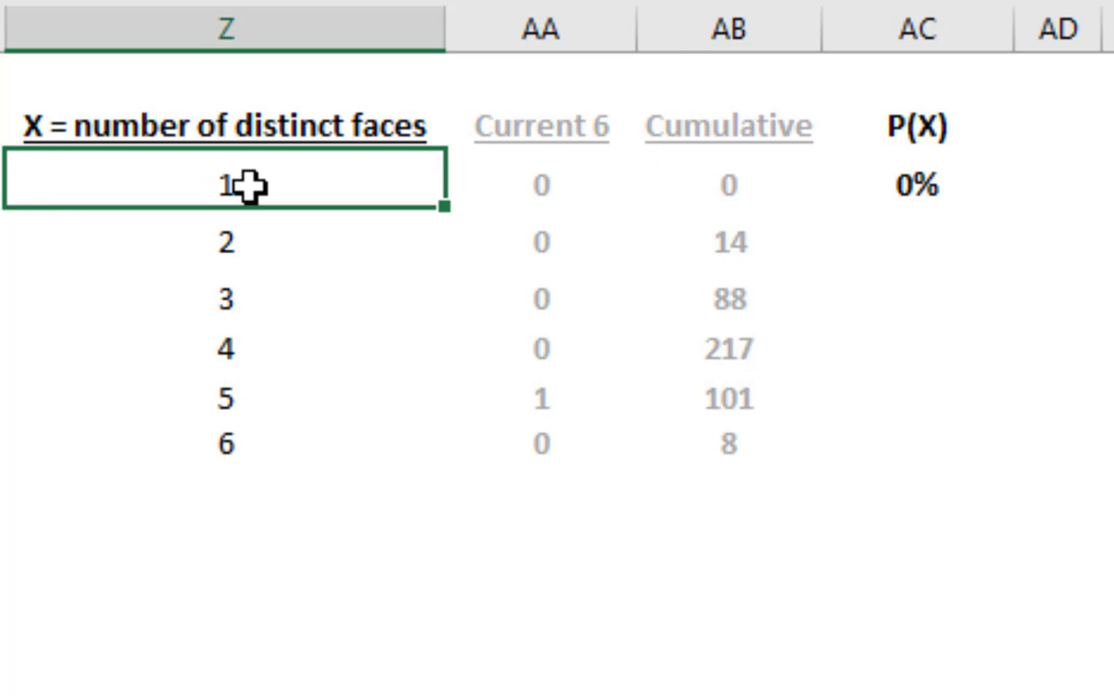
click(918, 185)
double_click(1016, 207)
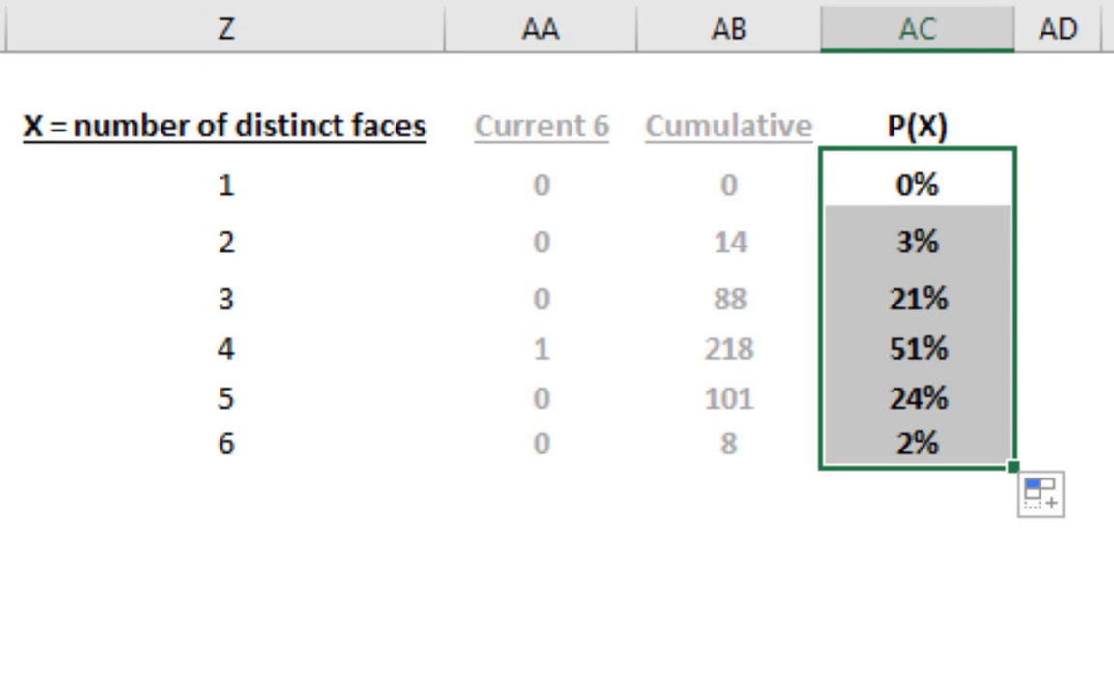
click(1108, 539)
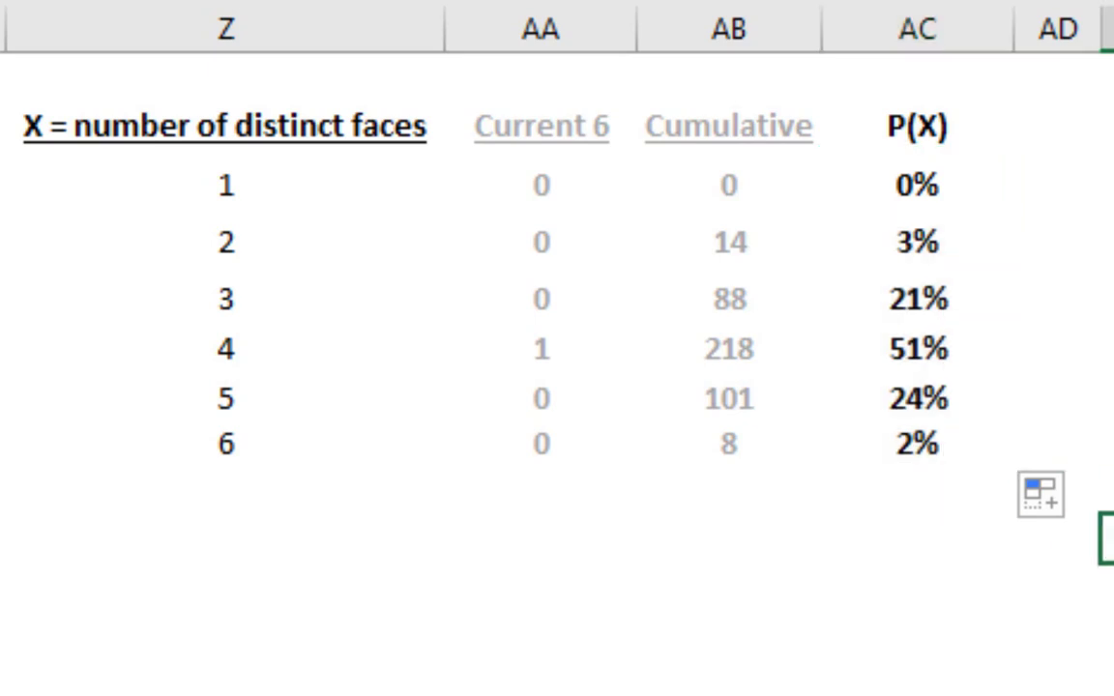
Recalculate the sheet repeatedly to re-roll the six dice and enlarge the Cumulative sample until the P(X) percentages in column AC settle
key(F9)
key(F9)
key(F9)
key(F9)
key(F9)
key(F9)
key(F9)
key(F9)
key(F9)
key(F9)
key(F9)
key(F9)
key(F9)
key(F9)
key(F9)
key(F9)
key(F9)
key(F9)
key(F9)
key(F9)
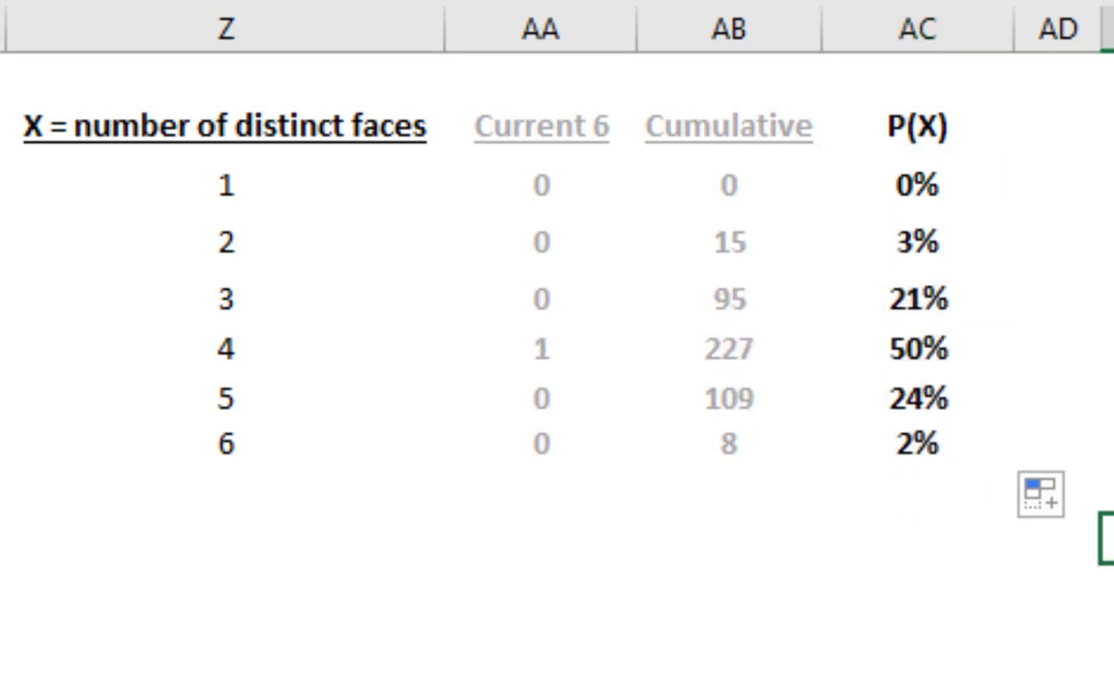
key(F9)
key(F9)
key(F9)
key(F9)
key(F9)
key(F9)
key(F9)
key(F9)
key(F9)
key(F9)
key(F9)
key(F9)
key(F9)
key(F9)
key(F9)
key(F9)
key(F9)
key(F9)
key(F9)
key(F9)
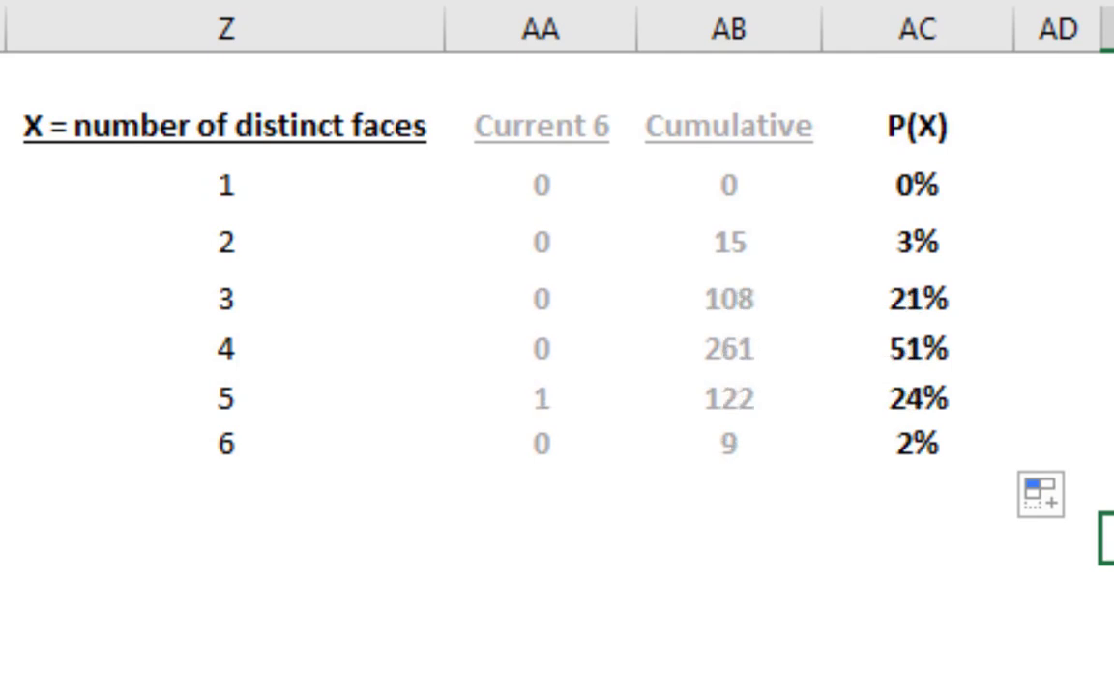
key(F9)
key(F9)
key(F9)
key(F9)
key(F9)
key(F9)
key(F9)
key(F9)
key(F9)
key(F9)
key(F9)
key(F9)
key(F9)
key(F9)
key(F9)
key(F9)
key(F9)
key(F9)
key(F9)
key(F9)
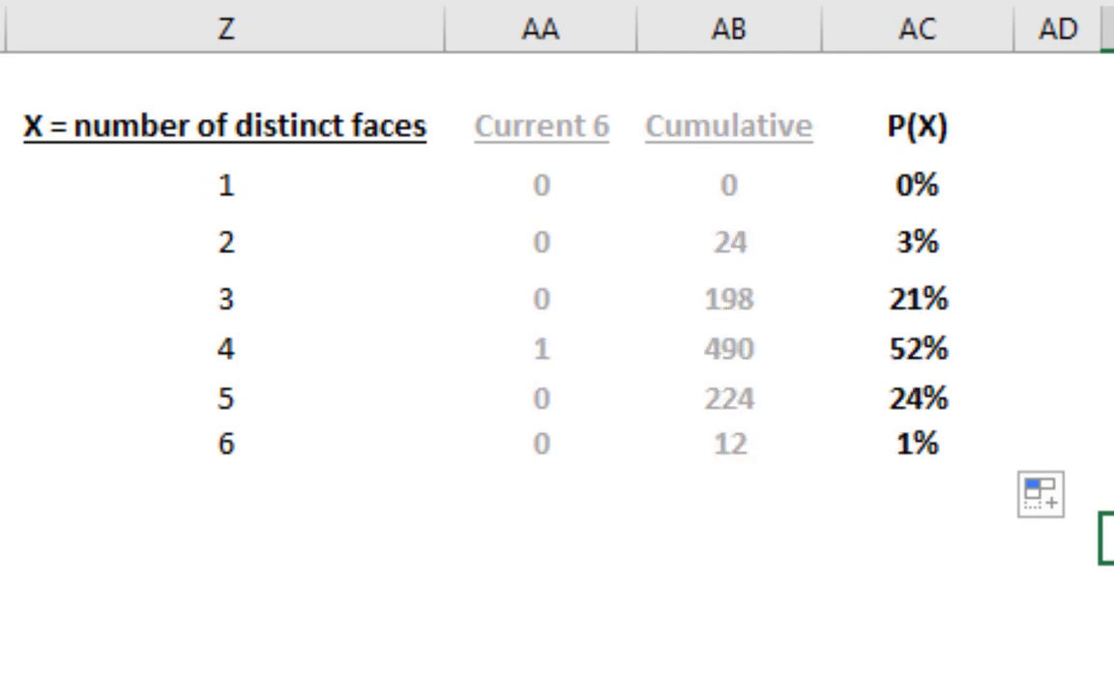
key(F9)
key(F9)
key(F9)
key(F9)
key(F9)
key(F9)
key(F9)
key(F9)
key(F9)
key(F9)
key(F9)
key(F9)
key(F9)
key(F9)
key(F9)
key(F9)
key(F9)
key(F9)
key(F9)
key(F9)
key(F9)
key(F9)
key(F9)
key(F9)
key(F9)
key(F9)
key(F9)
key(F9)
key(F9)
key(F9)
key(F9)
key(F9)
key(F9)
key(F9)
key(F9)
key(F9)
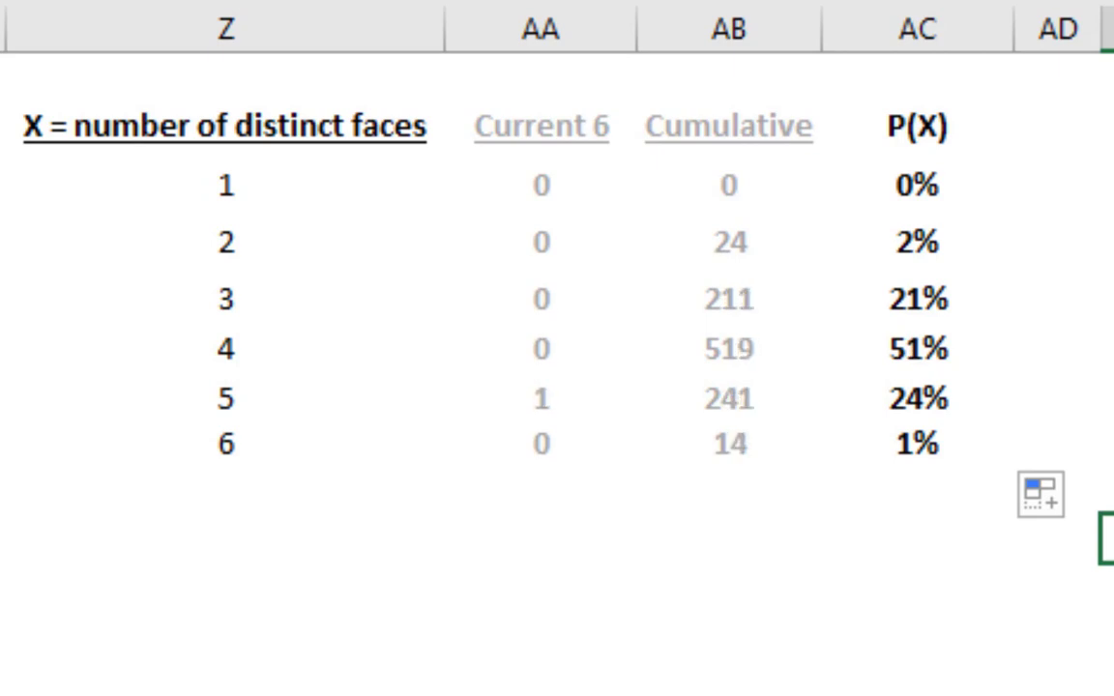
key(F9)
key(F9)
key(F9)
key(F9)
key(F9)
key(F9)
key(F9)
key(F9)
key(F9)
key(F9)
key(F9)
key(F9)
key(F9)
key(F9)
key(F9)
key(F9)
key(F9)
key(F9)
key(F9)
key(F9)
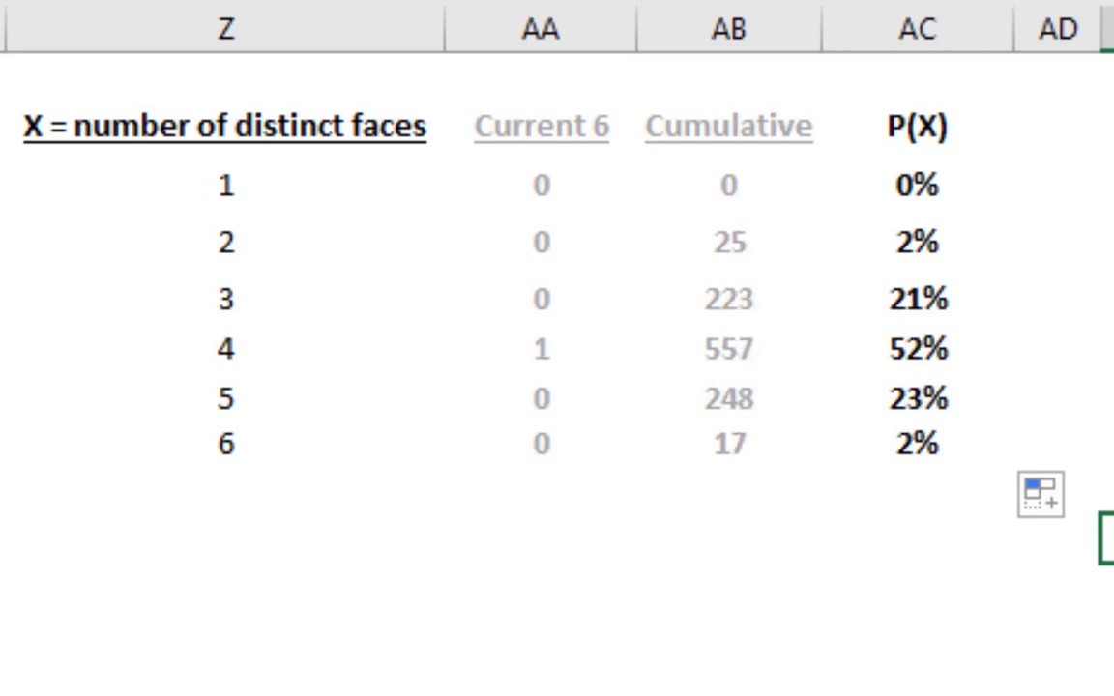
key(F9)
key(F9)
key(F9)
key(F9)
key(F9)
key(F9)
key(F9)
key(F9)
key(F9)
key(F9)
key(F9)
key(F9)
key(F9)
key(F9)
key(F9)
key(F9)
key(F9)
key(F9)
key(F9)
key(F9)
mouse_move(119, 132)
mouse_down()
mouse_move(119, 179)
mouse_move(303, 129)
mouse_move(118, 126)
mouse_up()
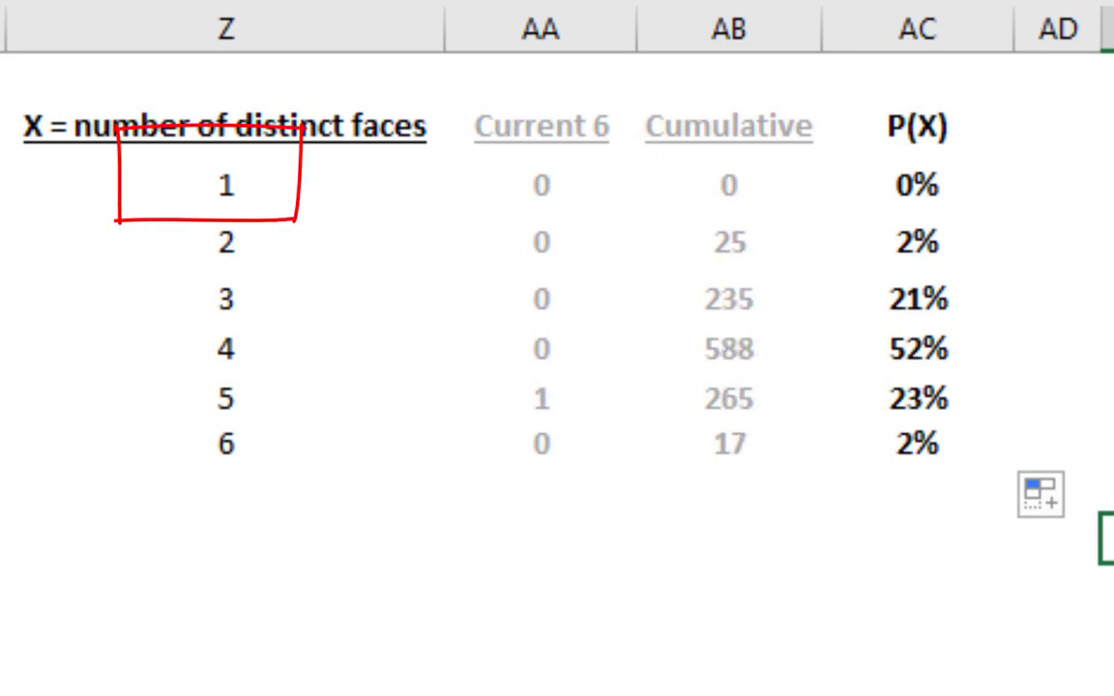
key(F9)
key(F9)
key(F9)
key(F9)
key(F9)
key(F9)
key(F9)
key(F9)
key(F9)
key(F9)
key(F9)
key(F9)
key(F9)
key(F9)
key(F9)
key(F9)
key(F9)
key(F9)
key(F9)
key(F9)
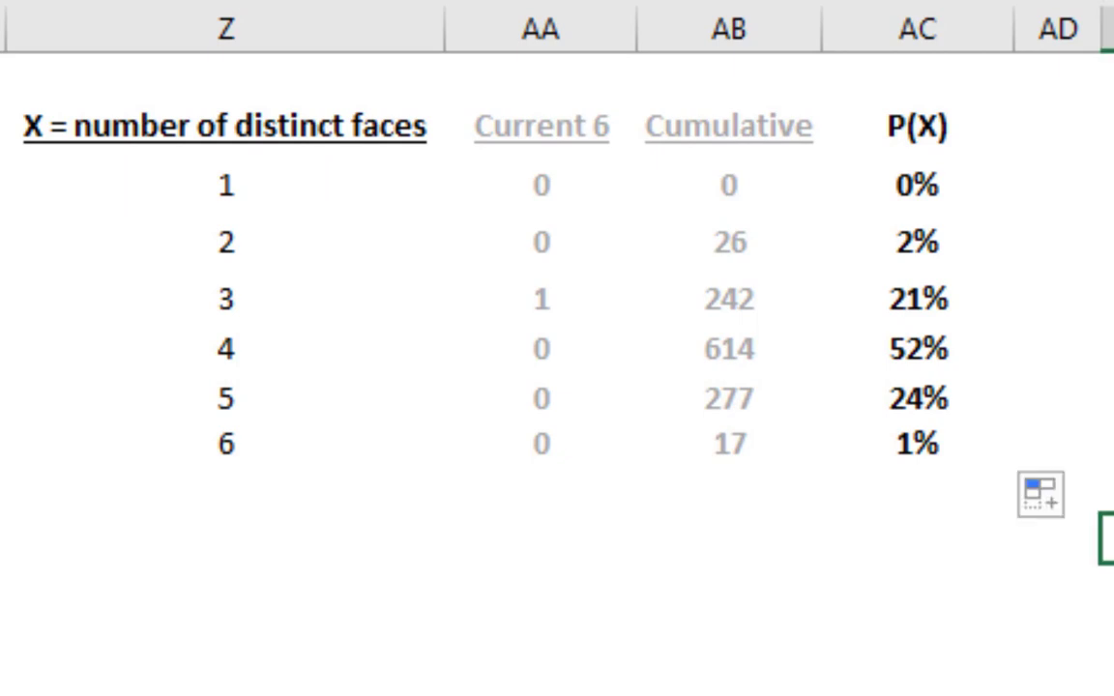
key(F9)
key(F9)
key(F9)
key(F9)
key(F9)
key(F9)
key(F9)
key(F9)
key(F9)
key(F9)
key(F9)
key(F9)
key(F9)
key(F9)
key(F9)
key(F9)
key(F9)
key(F9)
key(F9)
key(F9)
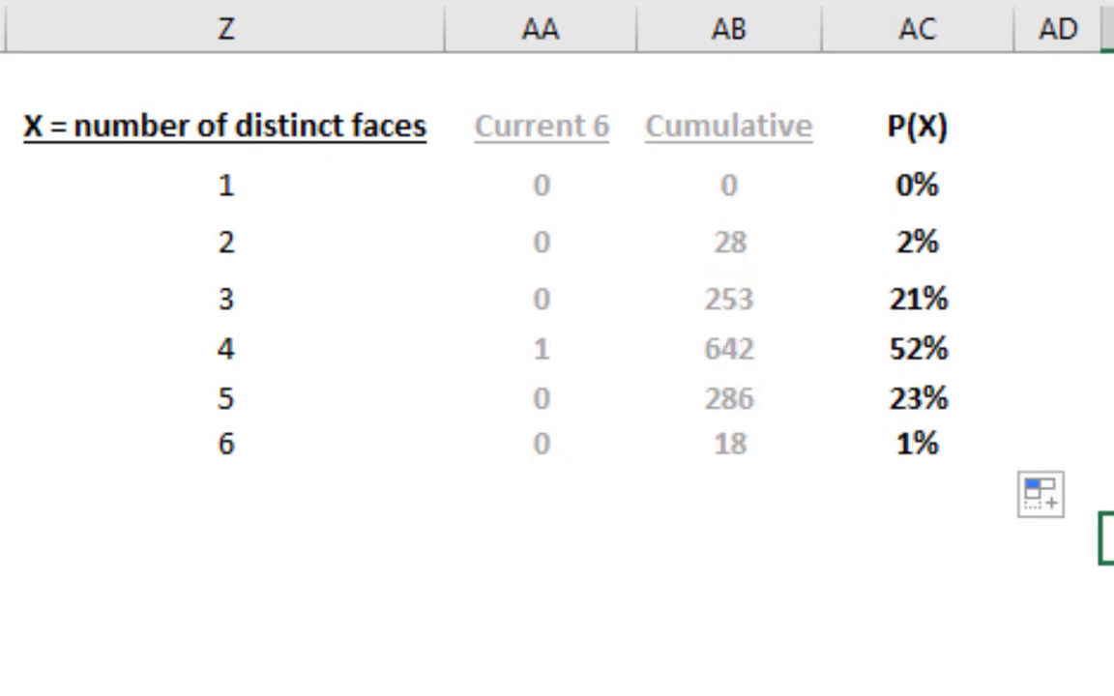
key(F9)
key(F9)
key(F9)
key(F9)
key(F9)
key(F9)
key(F9)
key(F9)
key(F9)
key(F9)
key(F9)
key(F9)
key(F9)
key(F9)
key(F9)
key(F9)
key(F9)
key(F9)
key(F9)
key(F9)
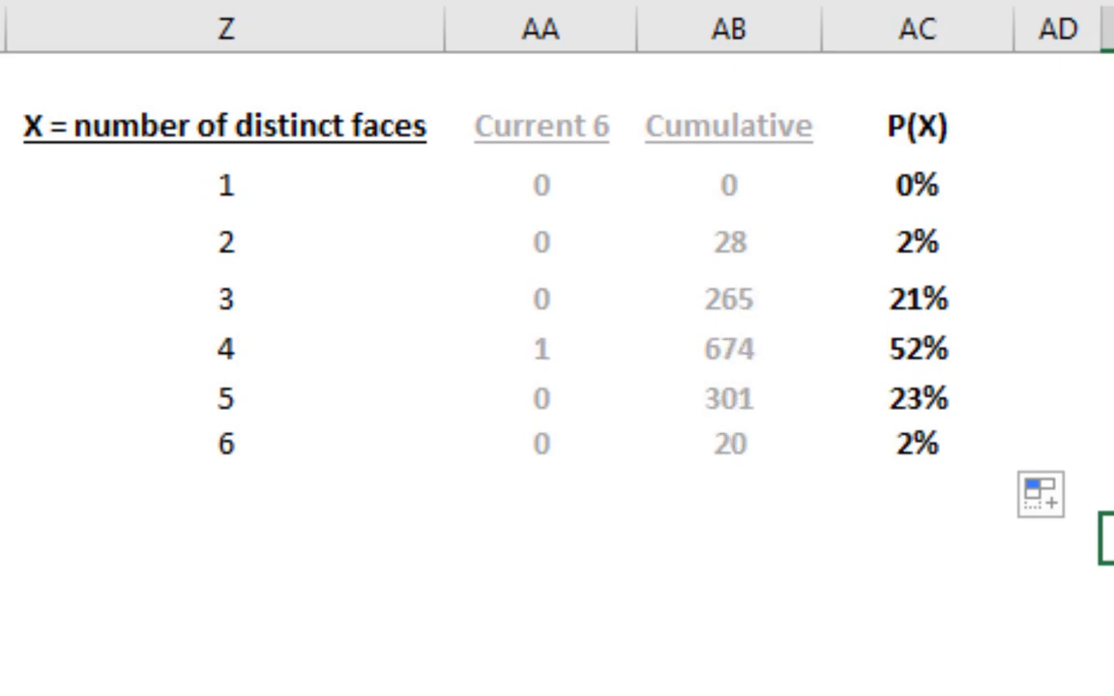
key(F9)
key(F9)
key(F9)
key(F9)
key(F9)
key(F9)
key(F9)
key(F9)
key(F9)
key(F9)
key(F9)
key(F9)
key(F9)
key(F9)
key(F9)
key(F9)
key(F9)
key(F9)
key(F9)
key(F9)
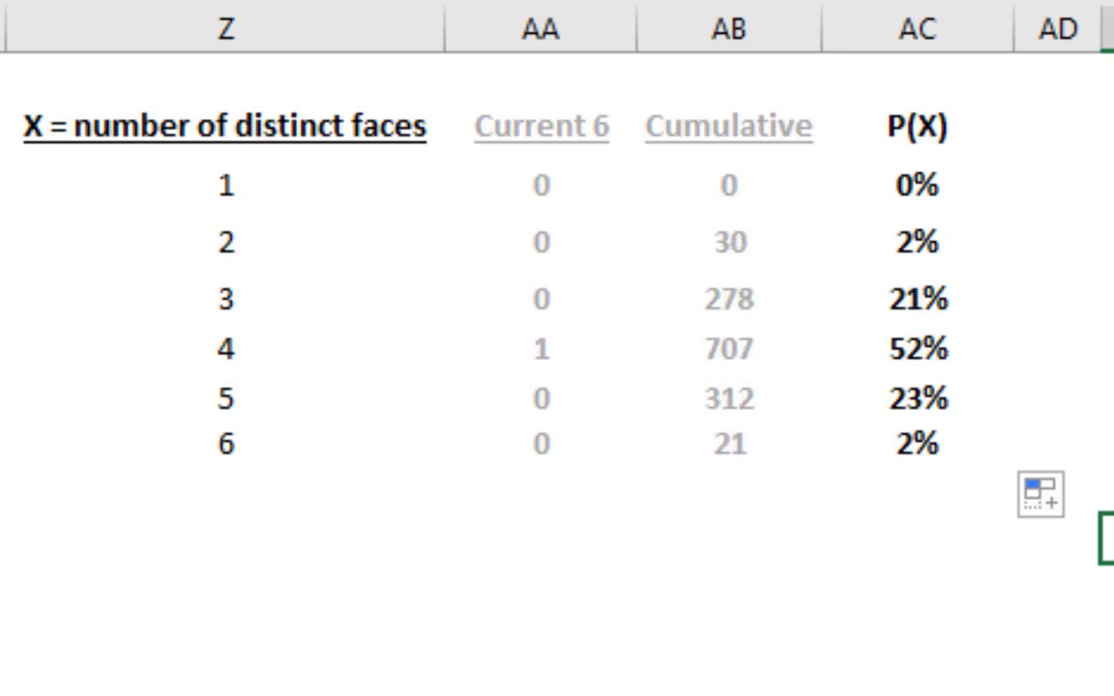
key(F9)
key(F9)
key(F9)
key(F9)
key(F9)
key(F9)
key(F9)
key(F9)
key(F9)
key(F9)
key(F9)
key(F9)
key(F9)
key(F9)
key(F9)
key(F9)
key(F9)
key(F9)
key(F9)
key(F9)
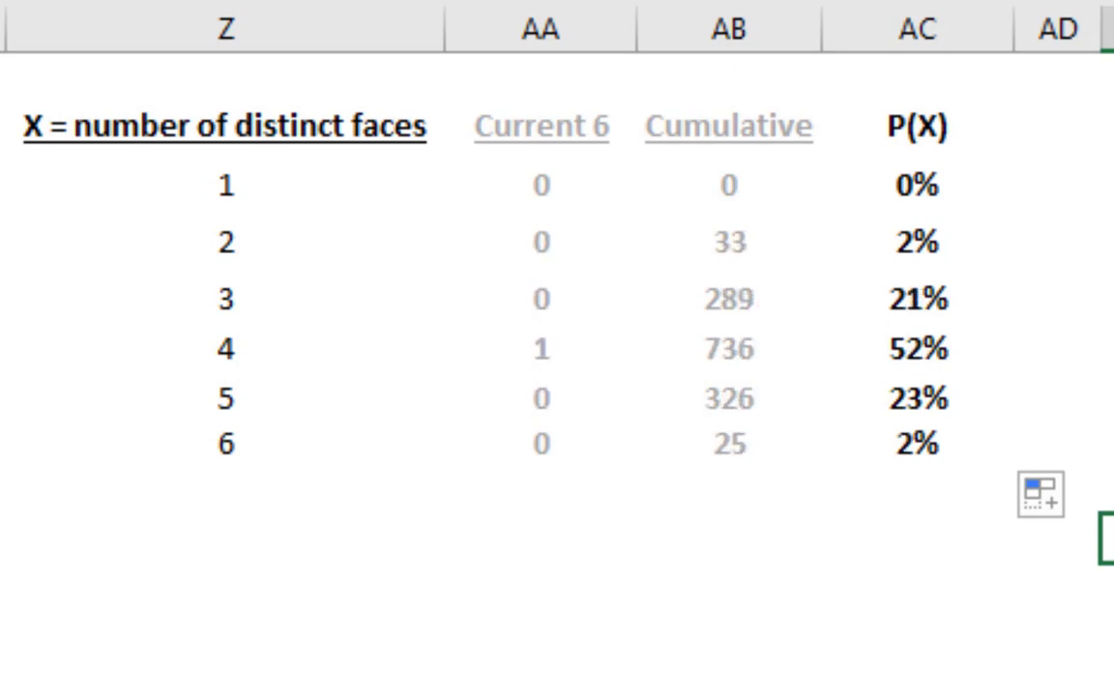
key(F9)
key(F9)
key(F9)
key(F9)
key(F9)
key(F9)
key(F9)
key(F9)
key(F9)
key(F9)
key(F9)
key(F9)
key(F9)
key(F9)
key(F9)
key(F9)
key(F9)
key(F9)
key(F9)
key(F9)
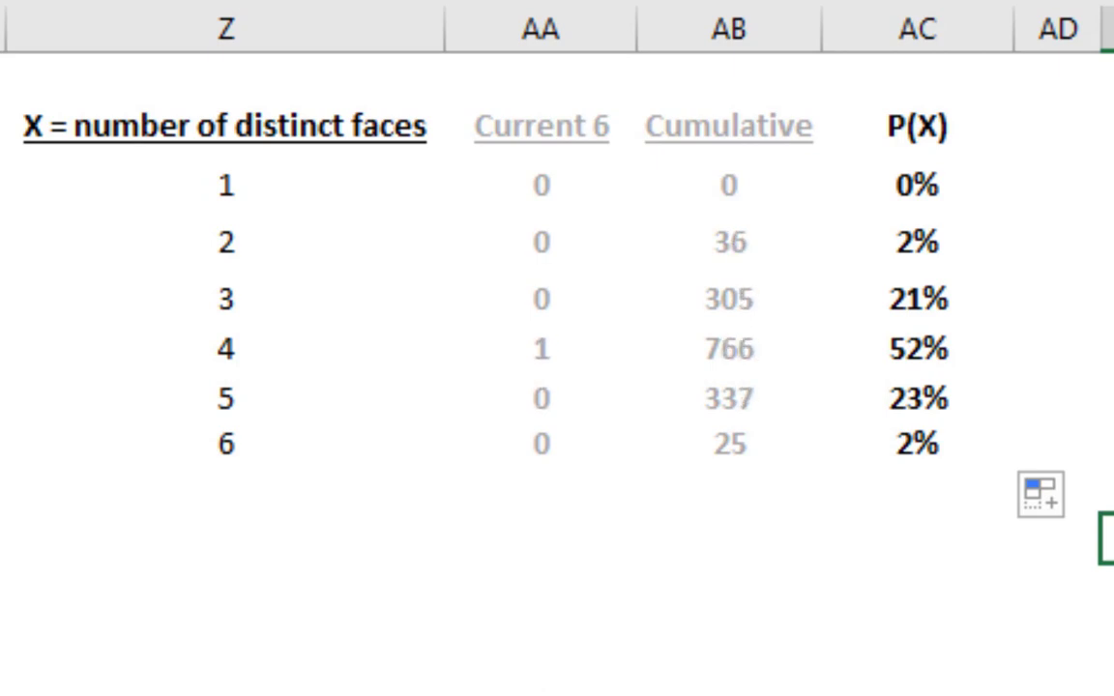
key(F9)
key(F9)
key(F9)
key(F9)
key(F9)
key(F9)
key(F9)
key(F9)
key(F9)
key(F9)
key(F9)
key(F9)
key(F9)
key(F9)
key(F9)
key(F9)
key(F9)
key(F9)
key(F9)
key(F9)
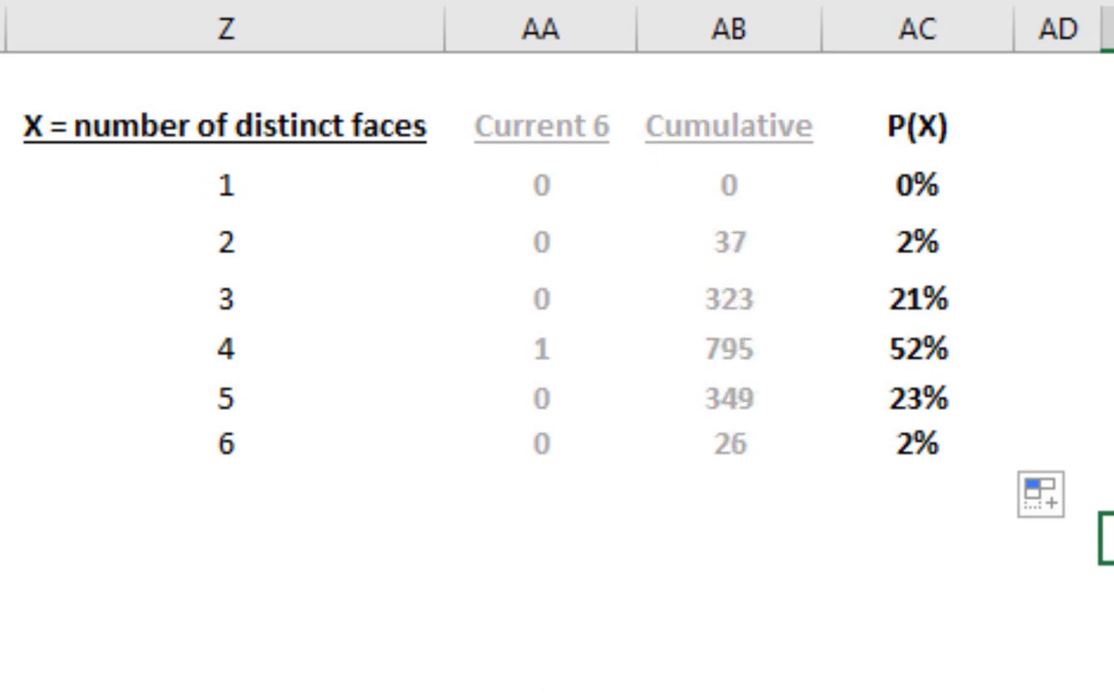
key(F9)
key(F9)
key(F9)
key(F9)
key(F9)
key(F9)
key(F9)
key(F9)
key(F9)
key(F9)
key(F9)
key(F9)
key(F9)
key(F9)
key(F9)
key(F9)
key(F9)
key(F9)
key(F9)
key(F9)
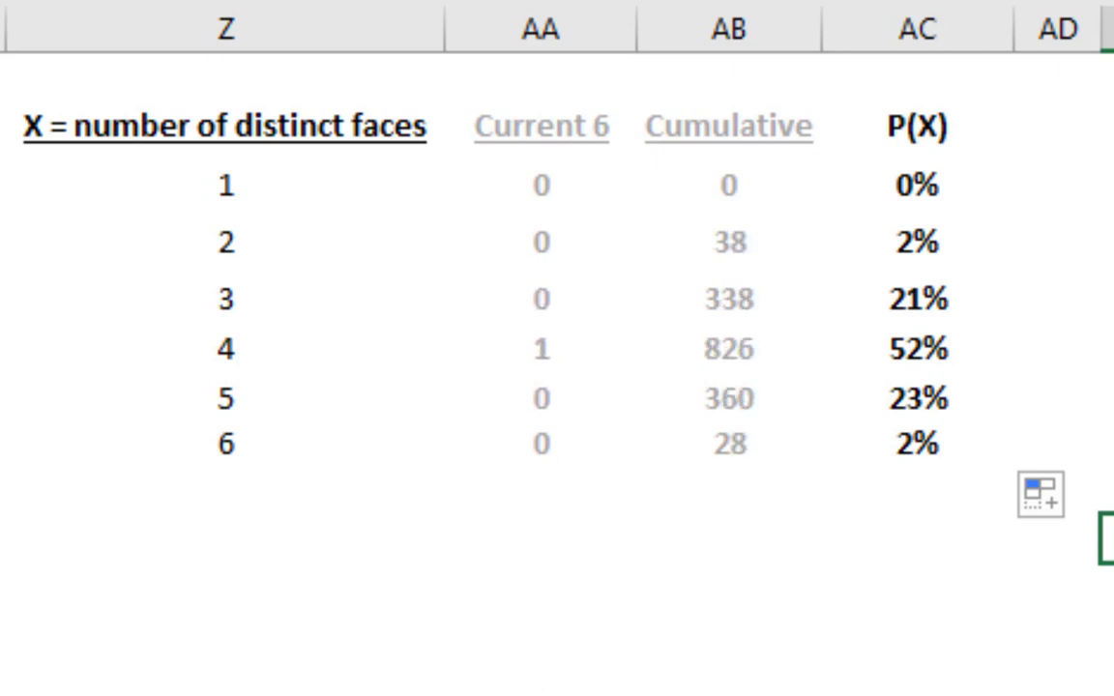
key(F9)
key(F9)
key(F9)
key(F9)
key(F9)
key(F9)
key(F9)
key(F9)
key(F9)
key(F9)
key(F9)
key(F9)
key(F9)
key(F9)
key(F9)
key(F9)
key(F9)
key(F9)
key(F9)
key(F9)
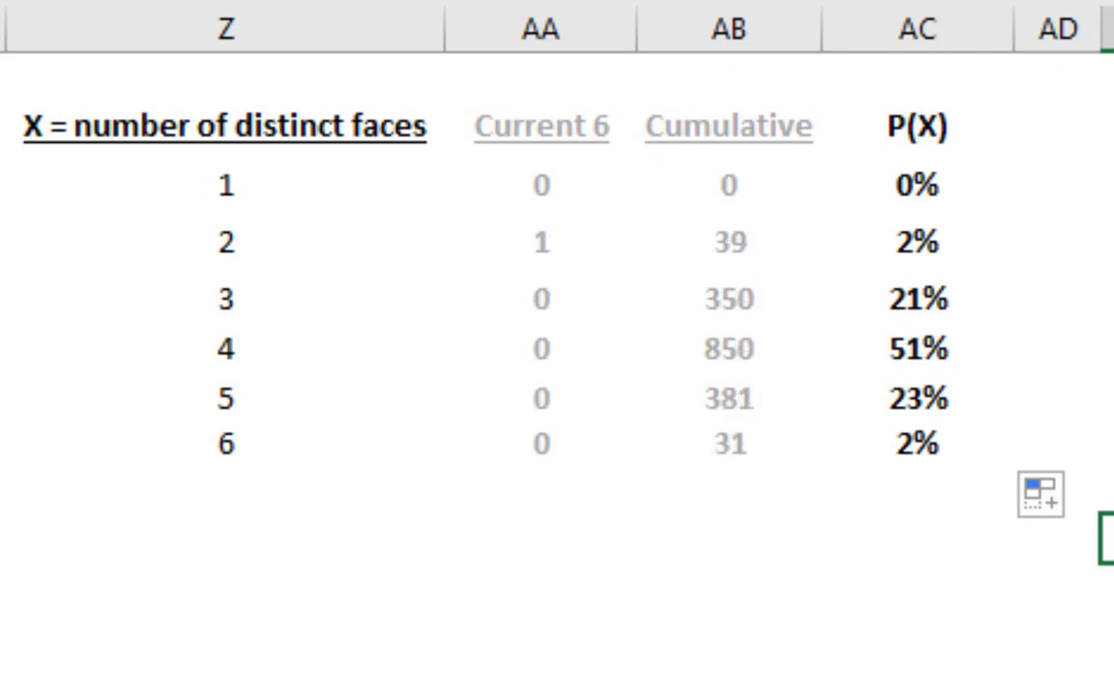
key(F9)
key(F9)
key(F9)
key(F9)
key(F9)
key(F9)
key(F9)
key(F9)
key(F9)
key(F9)
key(F9)
key(F9)
key(F9)
key(F9)
key(F9)
key(F9)
key(F9)
key(F9)
key(F9)
key(F9)
key(F9)
key(F9)
key(F9)
key(F9)
key(F9)
key(F9)
key(F9)
key(F9)
key(F9)
key(F9)
key(F9)
key(F9)
key(F9)
key(F9)
key(F9)
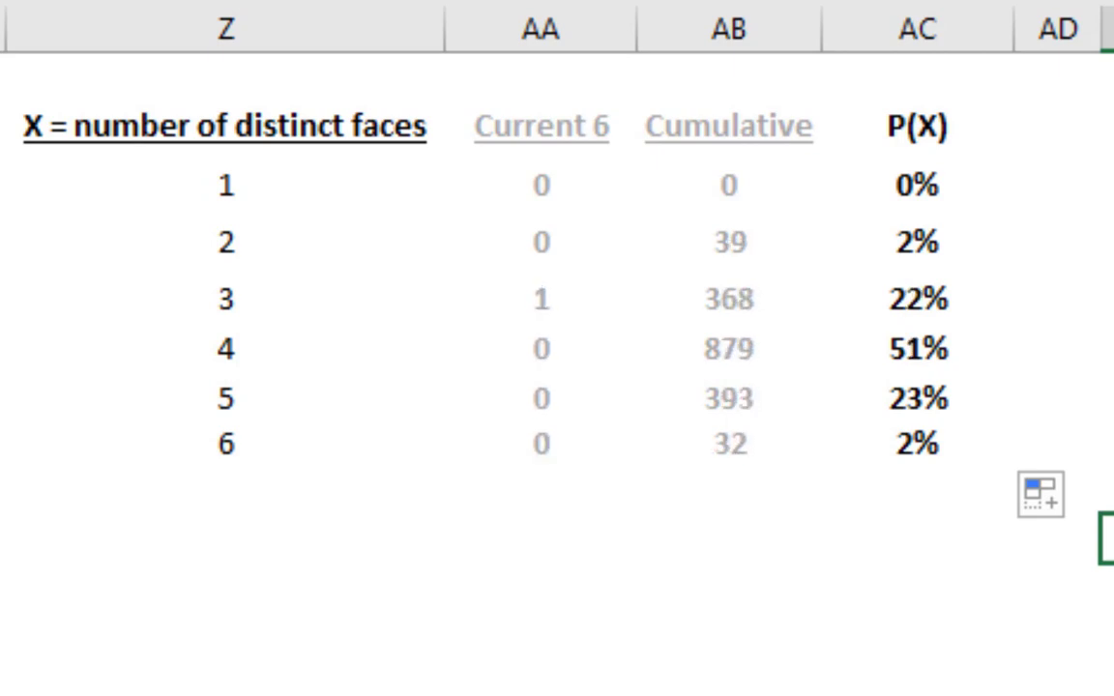
key(F9)
key(F9)
key(F9)
key(F9)
key(F9)
key(F9)
key(F9)
key(F9)
key(F9)
key(F9)
key(F9)
key(F9)
key(F9)
key(F9)
key(F9)
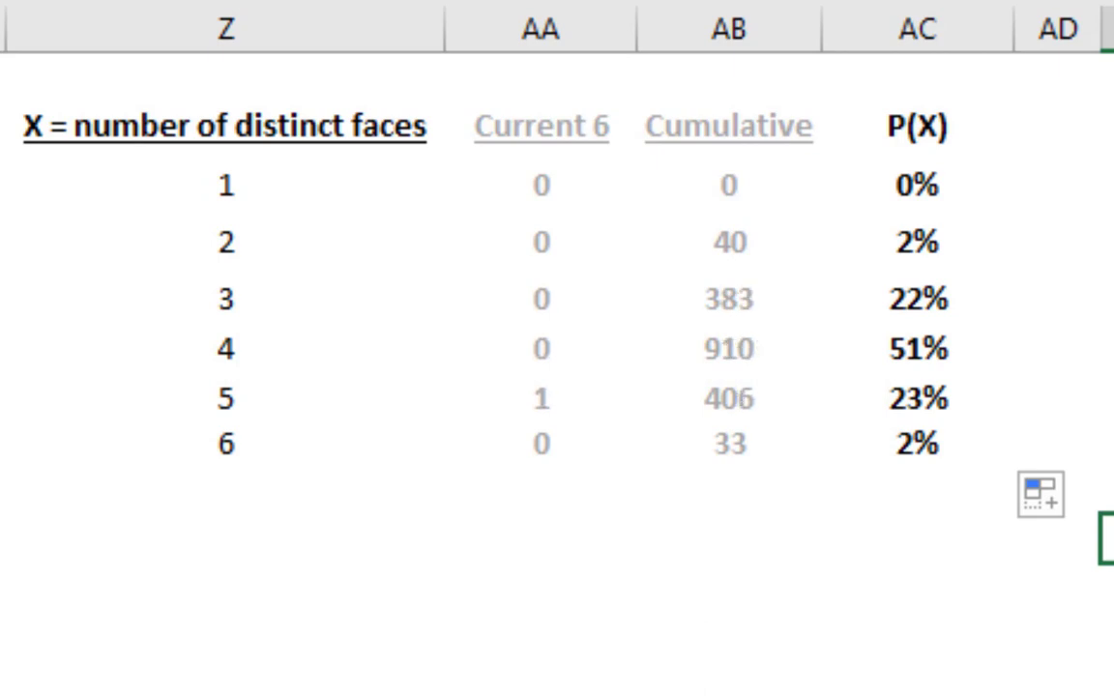
key(F9)
key(F9)
key(F9)
key(F9)
key(F9)
key(F9)
key(F9)
key(F9)
key(F9)
key(F9)
key(F9)
key(F9)
key(F9)
key(F9)
key(F9)
key(F9)
key(F9)
key(F9)
key(F9)
key(F9)
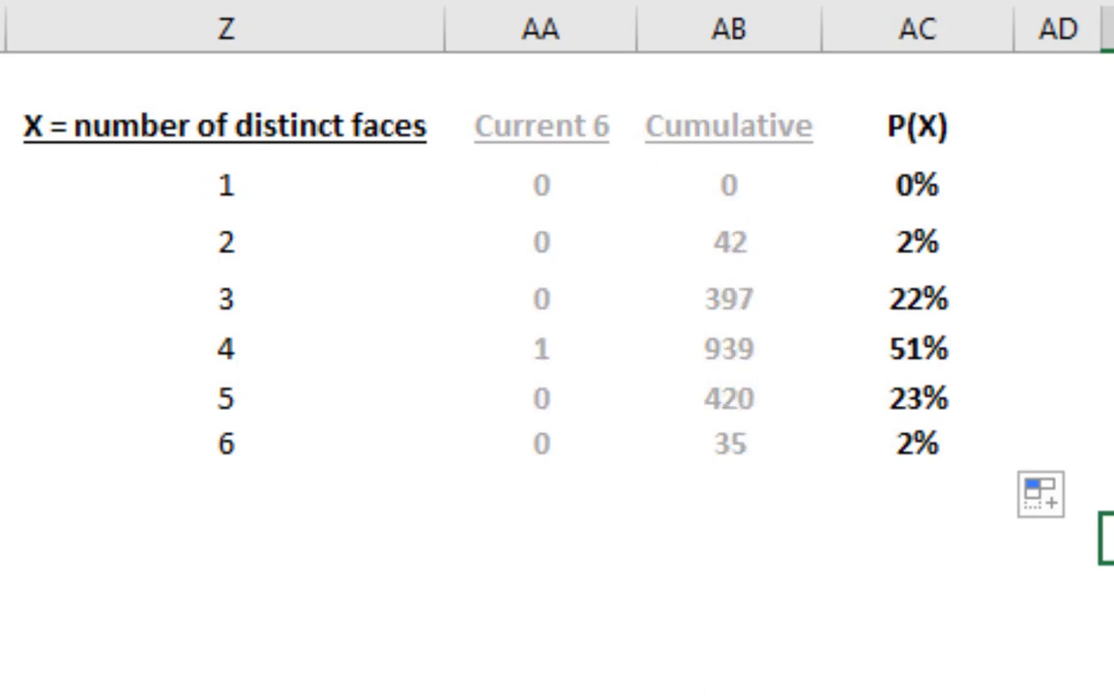
key(F9)
key(F9)
key(F9)
key(F9)
key(F9)
key(F9)
key(F9)
key(F9)
key(F9)
key(F9)
key(F9)
key(F9)
key(F9)
key(F9)
key(F9)
key(F9)
key(F9)
key(F9)
key(F9)
key(F9)
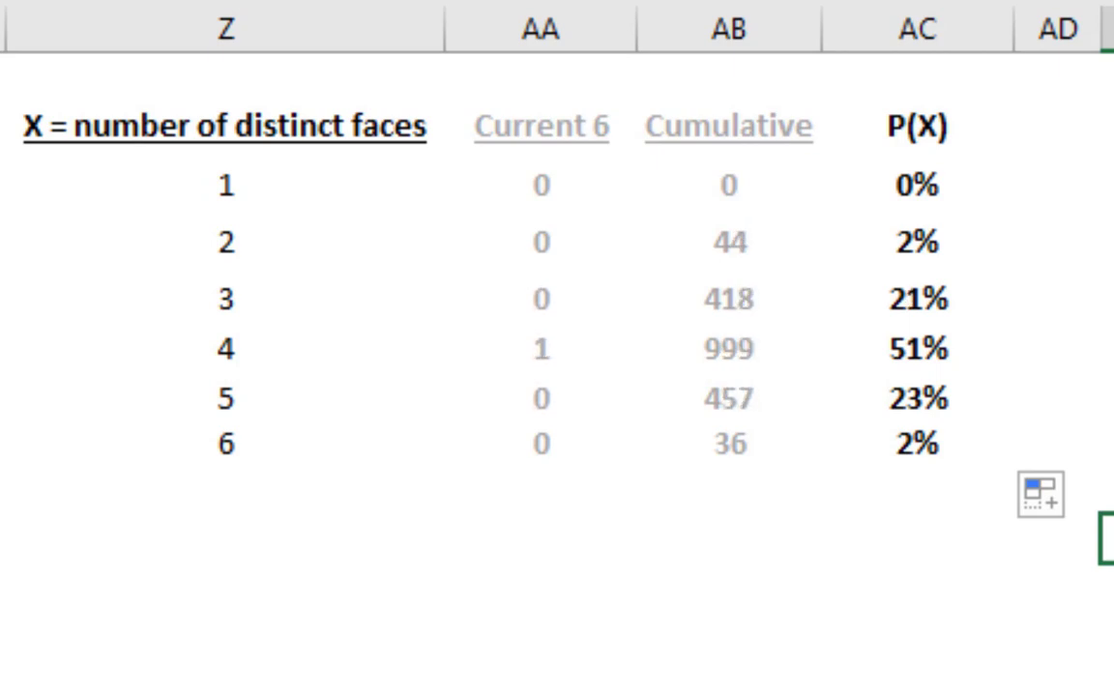
key(F9)
key(F9)
key(F9)
key(F9)
key(F9)
key(F9)
key(F9)
key(F9)
key(F9)
key(F9)
key(F9)
key(F9)
key(F9)
key(F9)
key(F9)
key(F9)
key(F9)
key(F9)
key(F9)
key(F9)
key(F9)
key(F9)
key(F9)
key(F9)
key(F9)
key(F9)
key(F9)
key(F9)
key(F9)
key(F9)
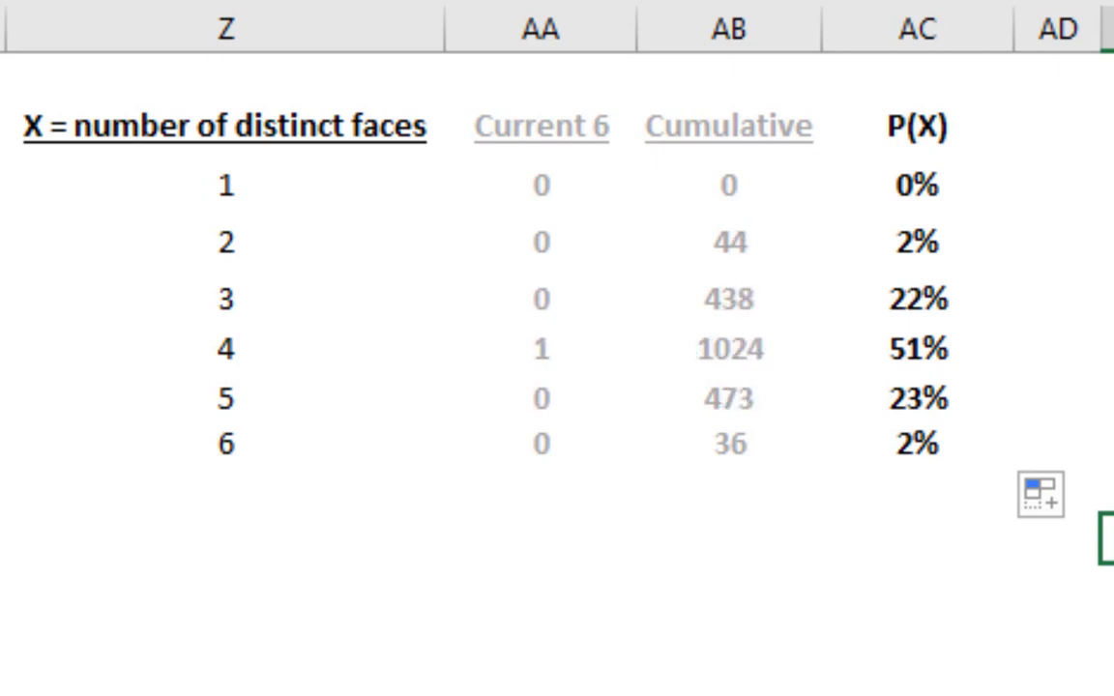
key(F9)
key(F9)
key(F9)
key(F9)
key(F9)
key(F9)
key(F9)
key(F9)
key(F9)
key(F9)
key(F9)
key(F9)
key(F9)
key(F9)
key(F9)
key(F9)
key(F9)
key(F9)
key(F9)
key(F9)
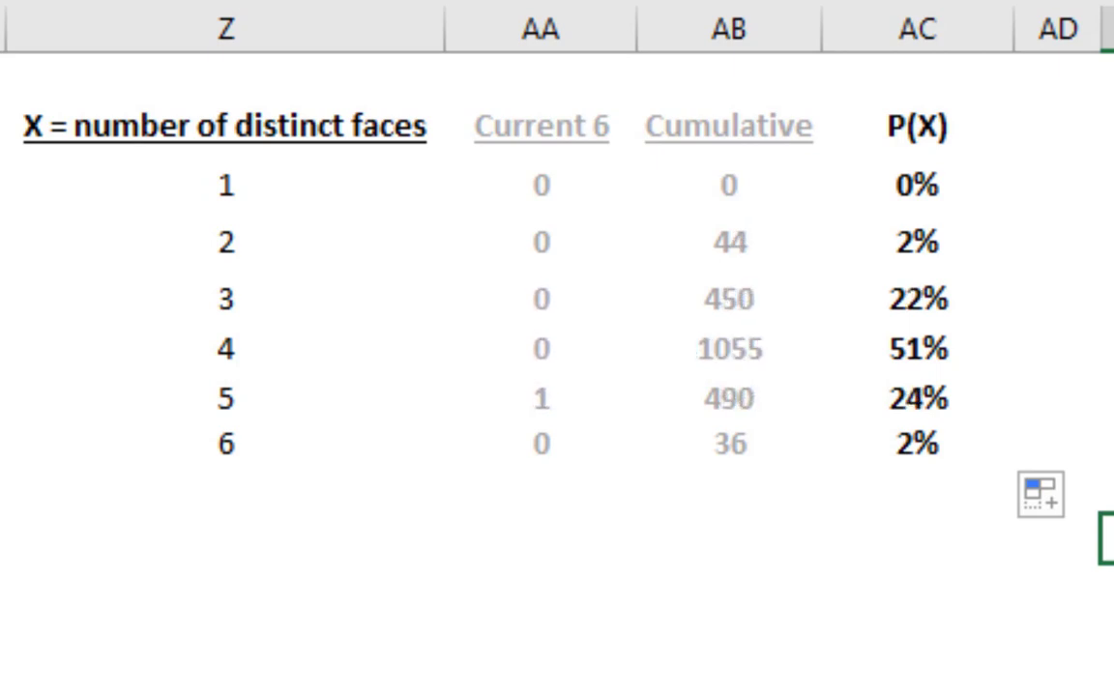
key(F9)
key(F9)
key(F9)
key(F9)
key(F9)
key(F9)
key(F9)
key(F9)
key(F9)
key(F9)
key(F9)
key(F9)
key(F9)
key(F9)
key(F9)
key(F9)
key(F9)
key(F9)
key(F9)
key(F9)
key(F9)
key(F9)
key(F9)
key(F9)
key(F9)
key(F9)
key(F9)
key(F9)
key(F9)
key(F9)
key(F9)
key(F9)
key(F9)
key(F9)
key(F9)
key(F9)
key(F9)
key(F9)
key(F9)
key(F9)
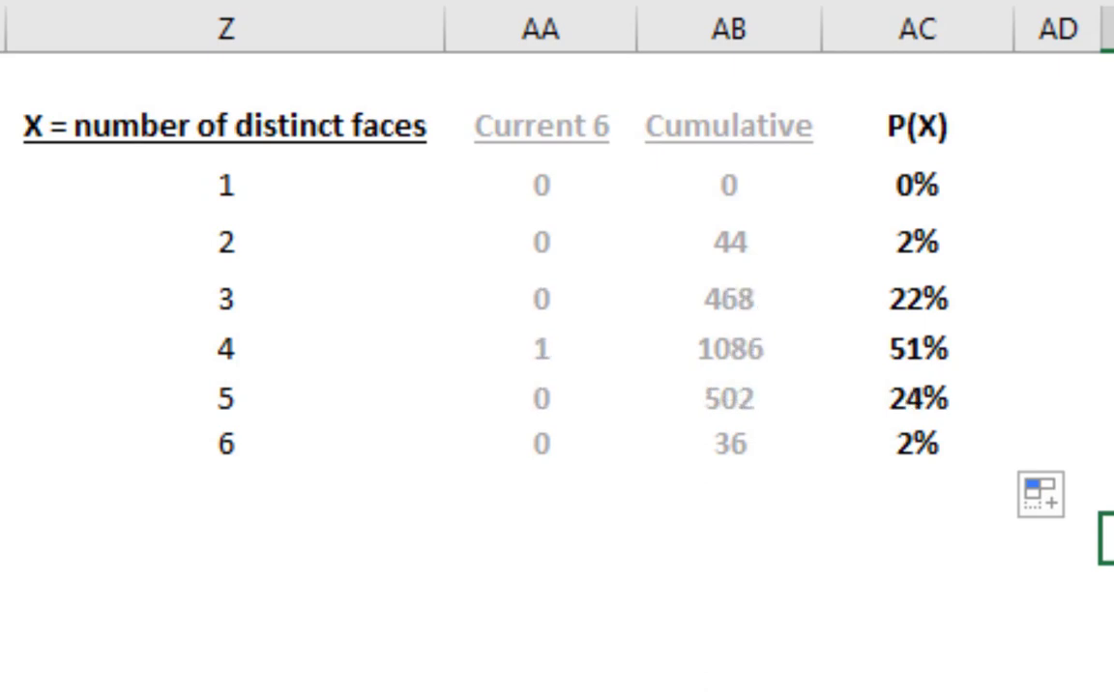
key(F9)
key(F9)
key(F9)
key(F9)
key(F9)
key(F9)
key(F9)
key(F9)
key(F9)
key(F9)
key(F9)
key(F9)
key(F9)
key(F9)
key(F9)
key(F9)
key(F9)
key(F9)
key(F9)
key(F9)
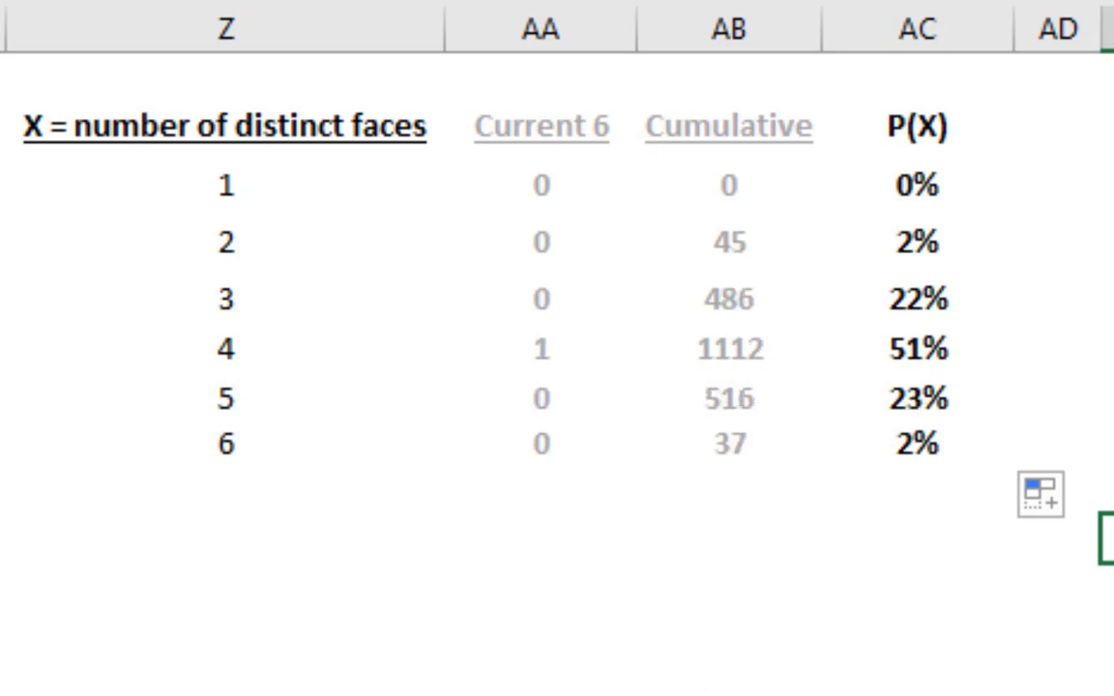
key(F9)
key(F9)
key(F9)
key(F9)
key(F9)
key(F9)
key(F9)
key(F9)
key(F9)
key(F9)
key(F9)
key(F9)
key(F9)
key(F9)
key(F9)
key(F9)
key(F9)
key(F9)
key(F9)
key(F9)
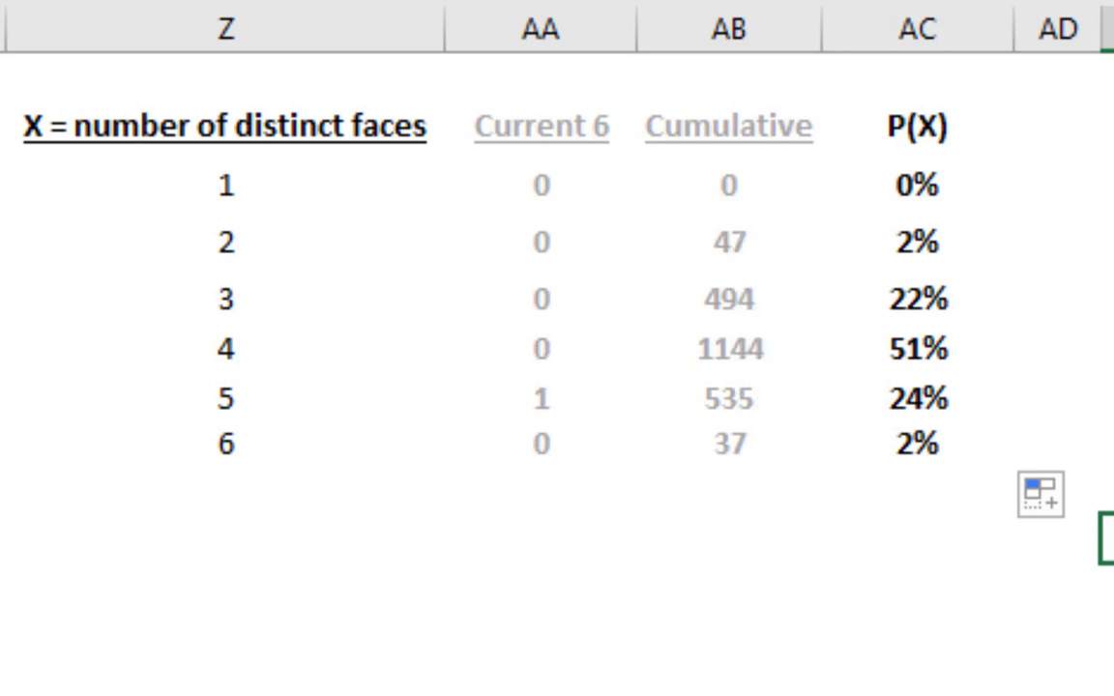
key(F9)
key(F9)
key(F9)
key(F9)
key(F9)
key(F9)
key(F9)
key(F9)
key(F9)
key(F9)
key(F9)
key(F9)
key(F9)
key(F9)
key(F9)
key(F9)
key(F9)
key(F9)
key(F9)
key(F9)
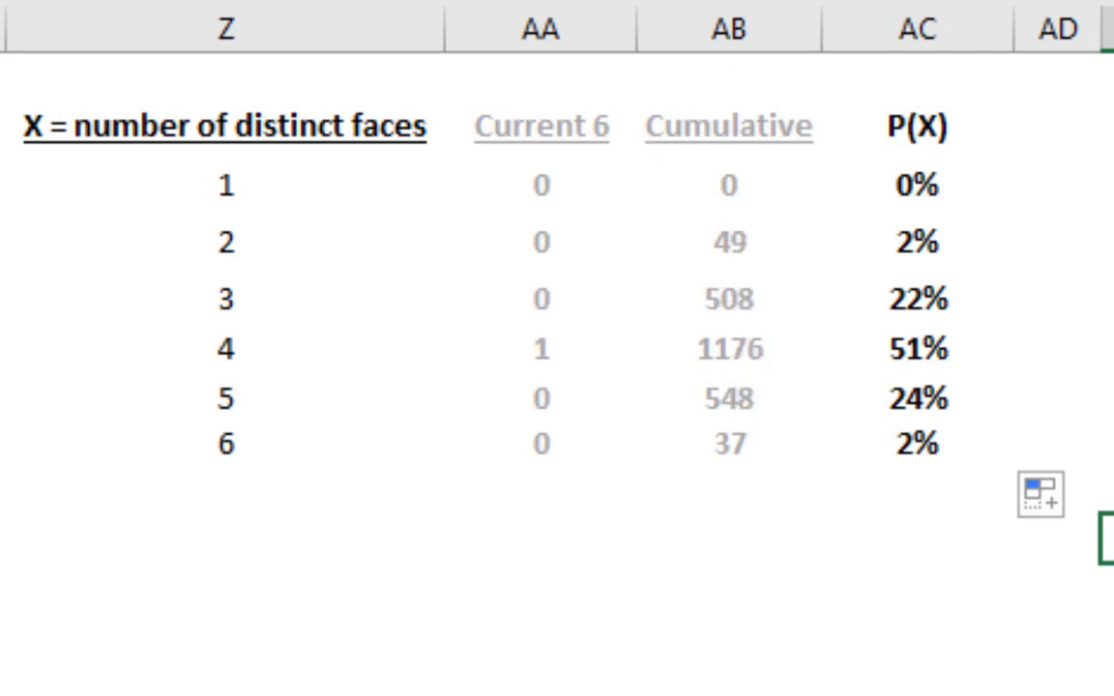
key(F9)
key(F9)
key(F9)
key(F9)
key(F9)
key(F9)
key(F9)
key(F9)
key(F9)
key(F9)
key(F9)
key(F9)
key(F9)
key(F9)
key(F9)
key(F9)
key(F9)
key(F9)
key(F9)
key(F9)
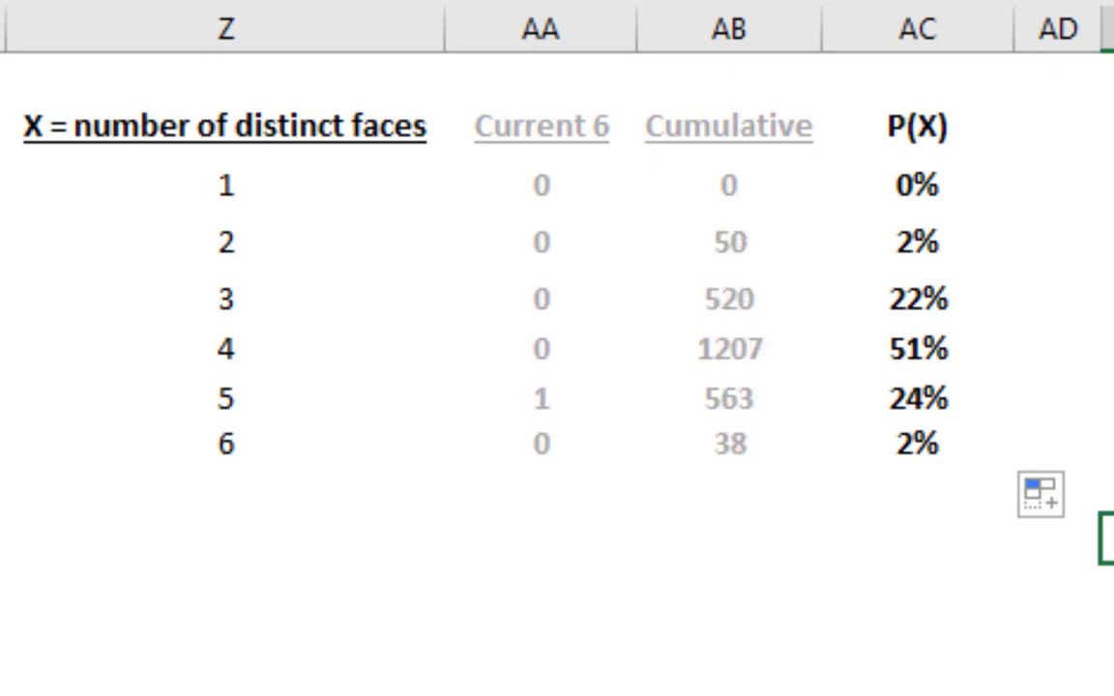
key(F9)
key(F9)
key(F9)
key(F9)
key(F9)
key(F9)
key(F9)
key(F9)
key(F9)
key(F9)
key(F9)
key(F9)
key(F9)
key(F9)
key(F9)
key(F9)
key(F9)
key(F9)
key(F9)
key(F9)
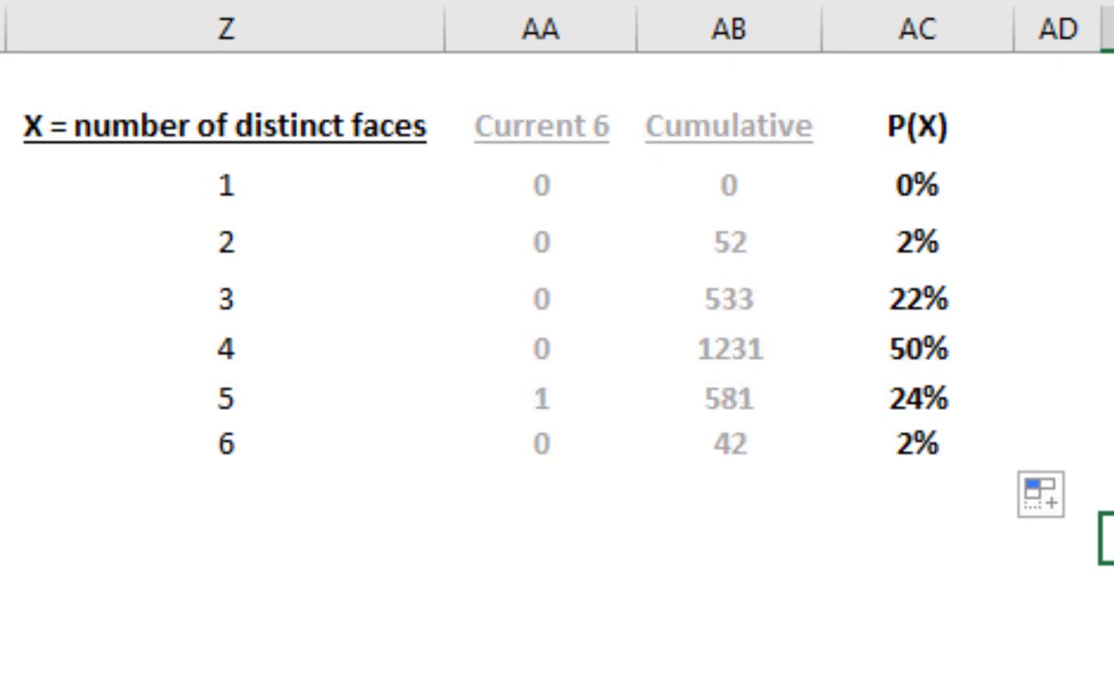
key(F9)
key(F9)
key(F9)
key(F9)
key(F9)
key(F9)
key(F9)
key(F9)
key(F9)
key(F9)
key(F9)
key(F9)
key(F9)
key(F9)
key(F9)
key(F9)
key(F9)
key(F9)
key(F9)
key(F9)
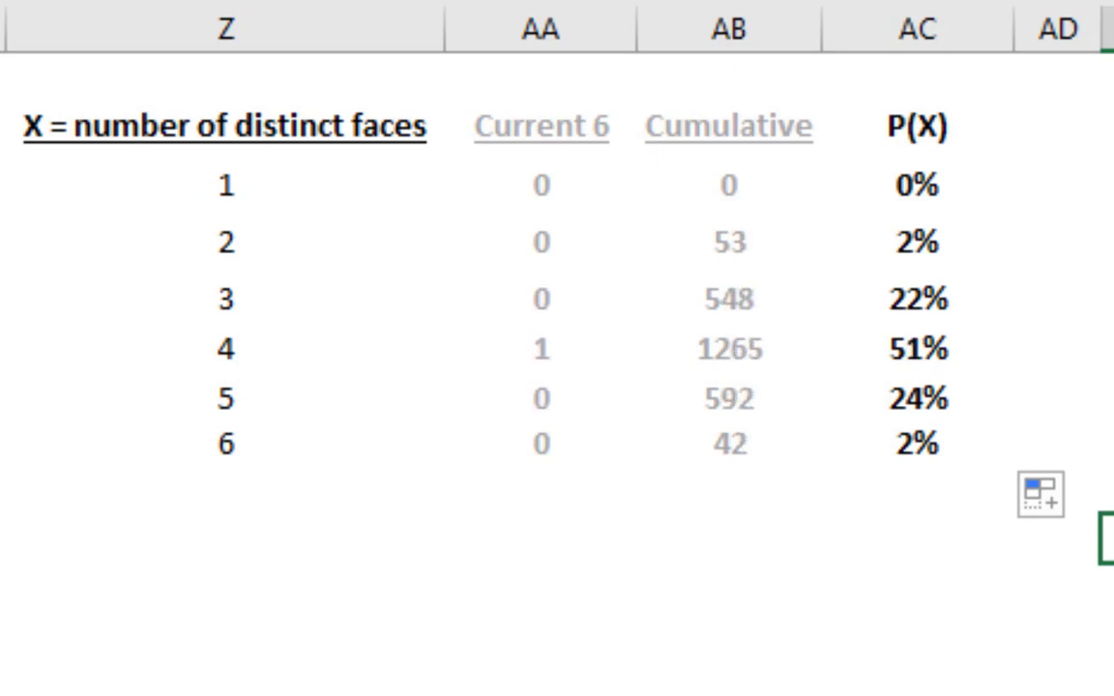
key(F9)
key(F9)
key(F9)
key(F9)
key(F9)
key(F9)
key(F9)
key(F9)
key(F9)
key(F9)
key(F9)
key(F9)
key(F9)
key(F9)
key(F9)
key(F9)
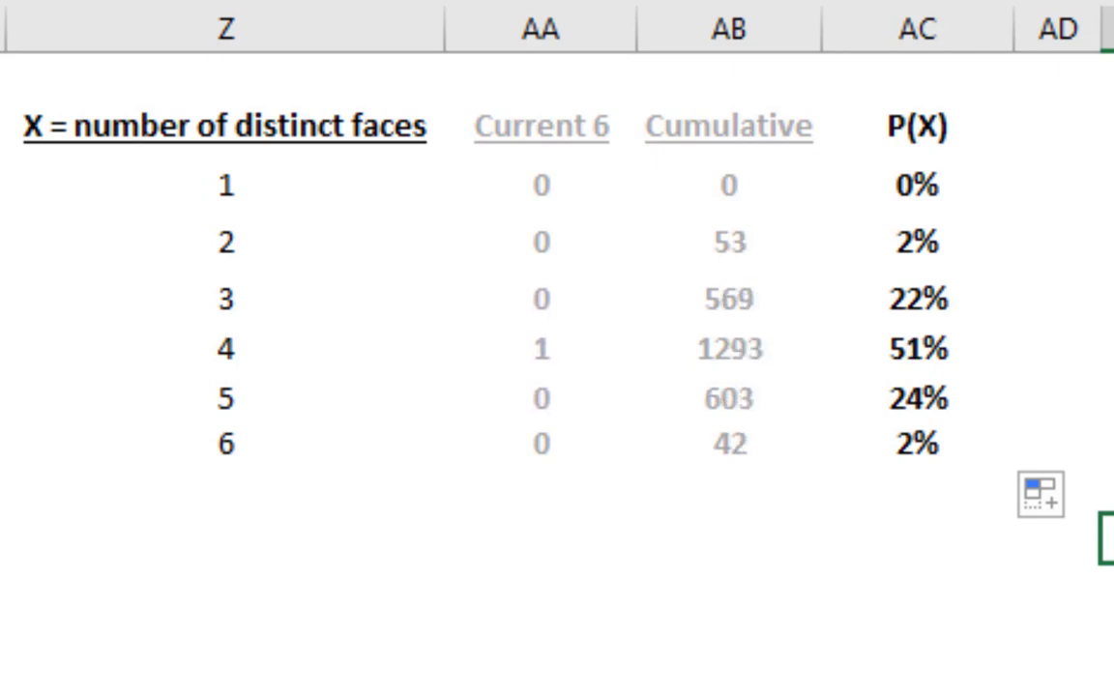
key(F9)
key(F9)
key(F9)
key(F9)
key(F9)
key(F9)
key(F9)
key(F9)
key(F9)
key(F9)
key(F9)
key(F9)
key(F9)
key(F9)
key(F9)
key(F9)
key(F9)
key(F9)
key(F9)
key(F9)
key(F9)
key(F9)
key(F9)
key(F9)
key(F9)
key(F9)
key(F9)
key(F9)
key(F9)
key(F9)
key(F9)
key(F9)
key(F9)
key(F9)
key(F9)
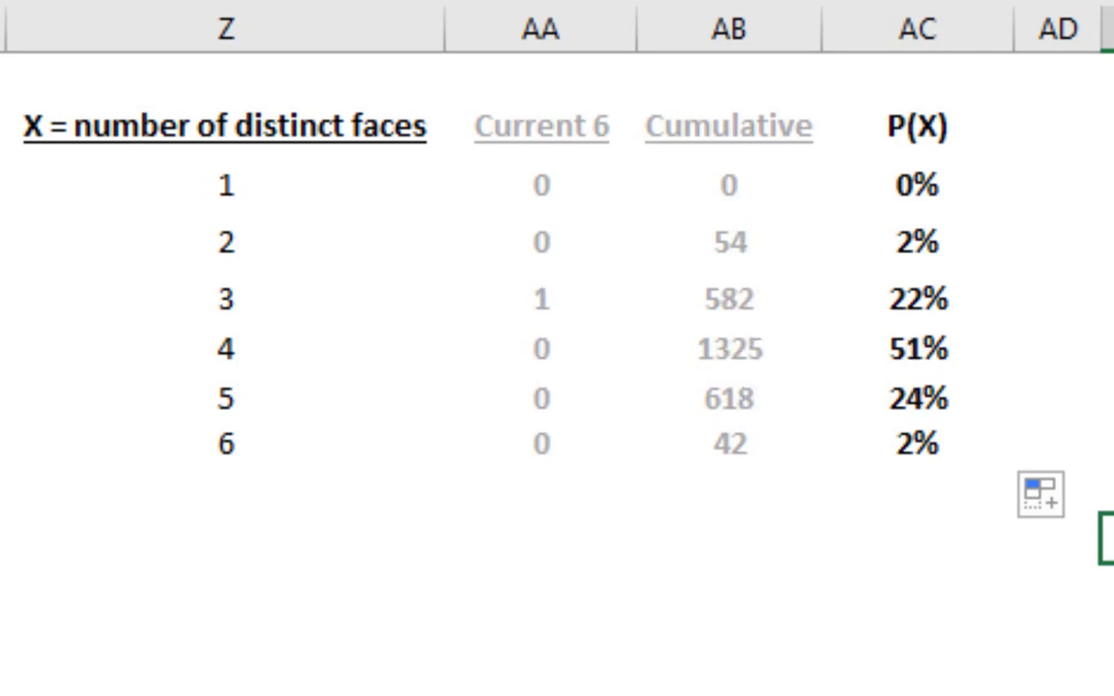
key(F9)
key(F9)
key(F9)
key(F9)
key(F9)
key(F9)
key(F9)
key(F9)
key(F9)
key(F9)
key(F9)
key(F9)
key(F9)
key(F9)
key(F9)
key(F9)
key(F9)
key(F9)
key(F9)
key(F9)
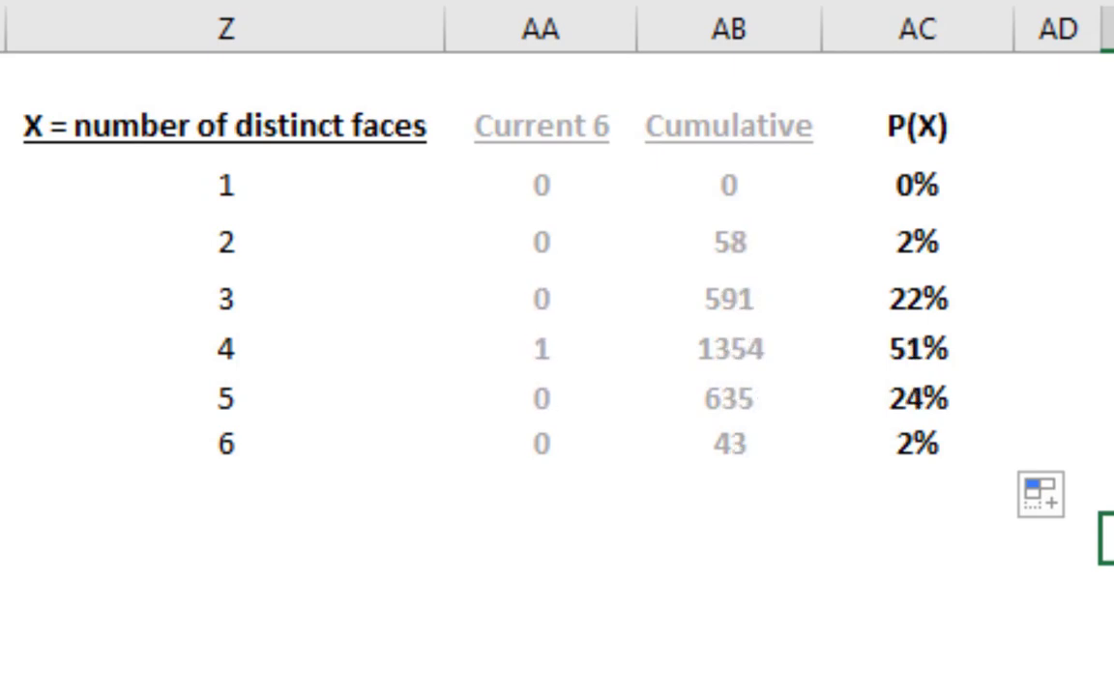
key(F9)
key(F9)
key(F9)
key(F9)
key(F9)
key(F9)
key(F9)
key(F9)
key(F9)
key(F9)
key(F9)
key(F9)
key(F9)
key(F9)
key(F9)
key(F9)
key(F9)
key(F9)
key(F9)
key(F9)
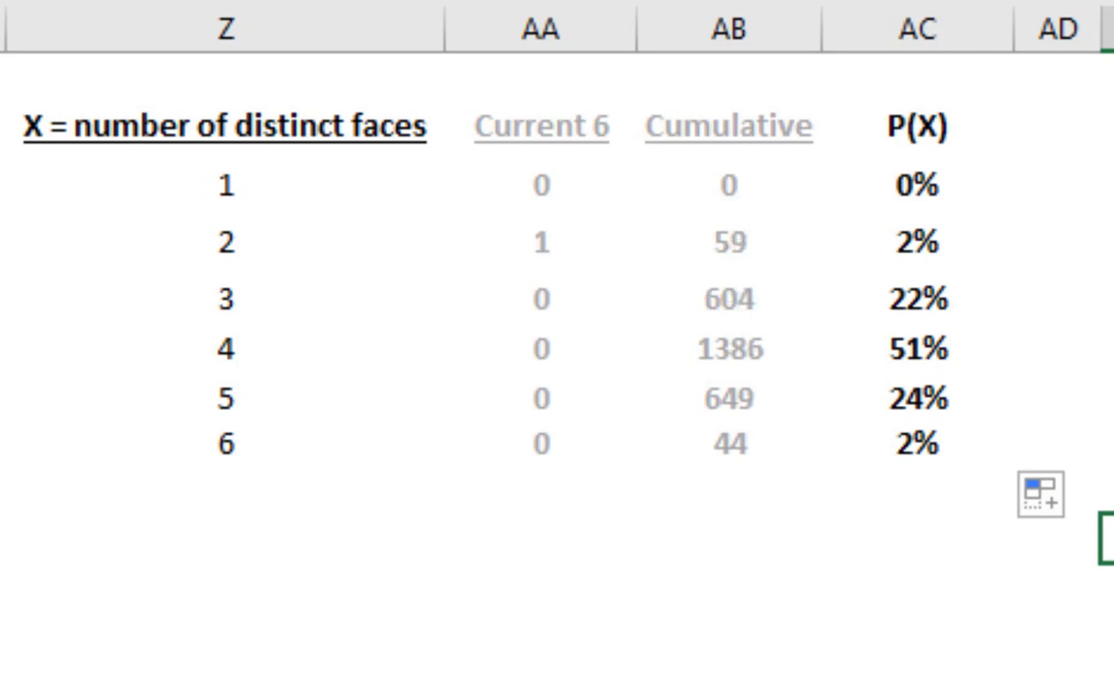
key(F9)
key(F9)
key(F9)
key(F9)
key(F9)
key(F9)
key(F9)
key(F9)
key(F9)
key(F9)
key(F9)
key(F9)
key(F9)
key(F9)
key(F9)
key(F9)
key(F9)
key(F9)
key(F9)
key(F9)
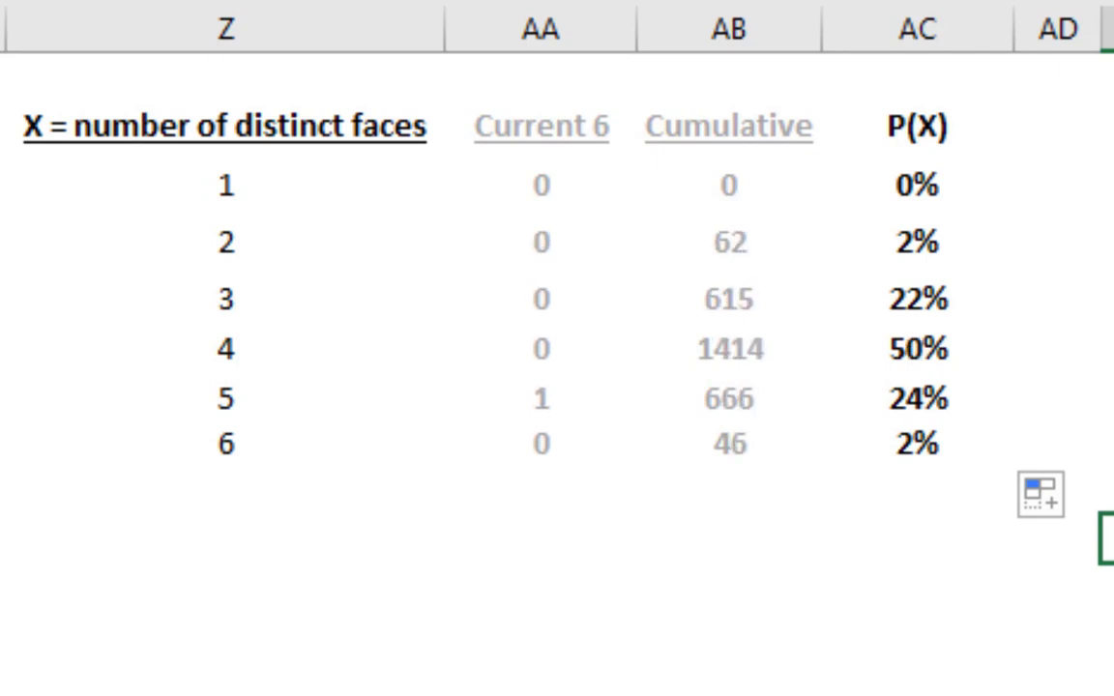
key(F9)
key(F9)
key(F9)
key(F9)
key(F9)
key(F9)
key(F9)
key(F9)
key(F9)
key(F9)
key(F9)
key(F9)
key(F9)
key(F9)
key(F9)
key(F9)
key(F9)
key(F9)
key(F9)
key(F9)
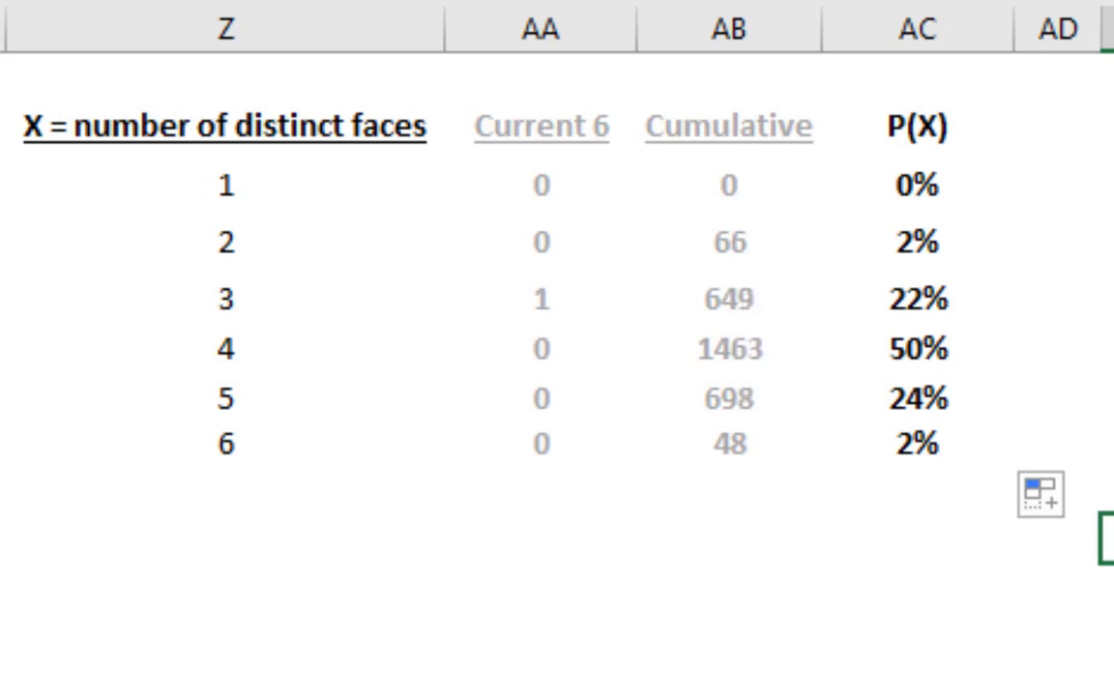
key(F9)
key(F9)
key(F9)
key(F9)
key(F9)
key(F9)
key(F9)
key(F9)
key(F9)
key(F9)
key(F9)
key(F9)
key(F9)
key(F9)
key(F9)
key(F9)
key(F9)
key(F9)
key(F9)
key(F9)
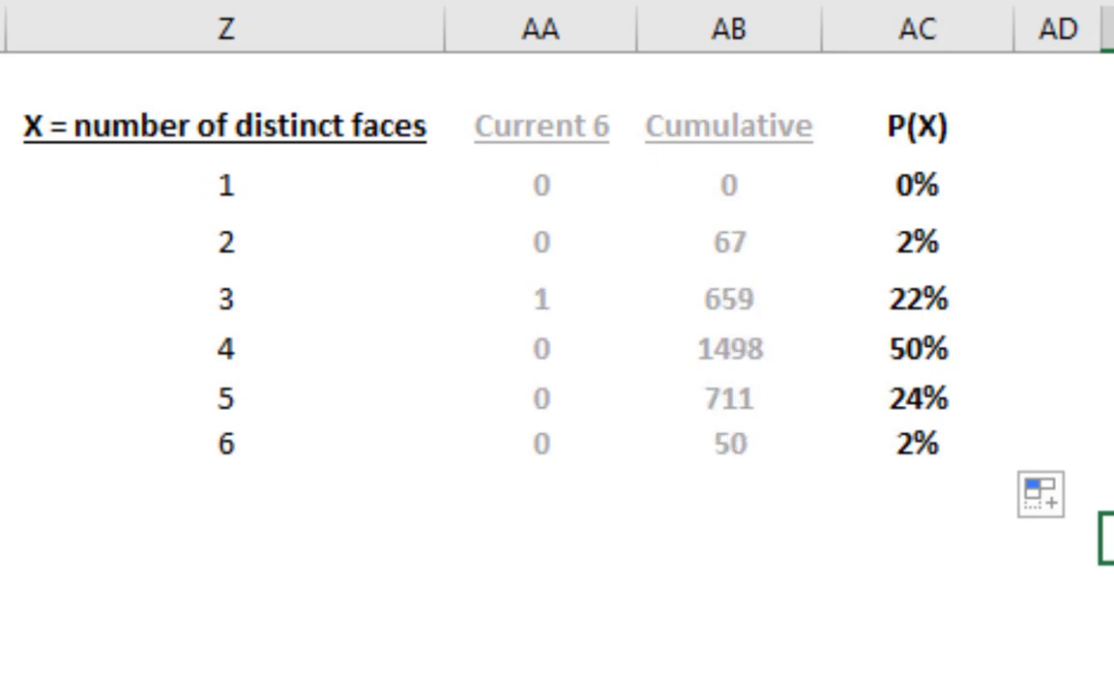
Keep recalculating the sheet until the Cumulative counts in column AB cover more than 16,000 rolls of the six dice
key(F9)
key(F9)
key(F9)
key(F9)
key(F9)
key(F9)
key(F9)
key(F9)
key(F9)
key(F9)
key(F9)
key(F9)
key(F9)
key(F9)
key(F9)
key(F9)
key(F9)
key(F9)
key(F9)
key(F9)
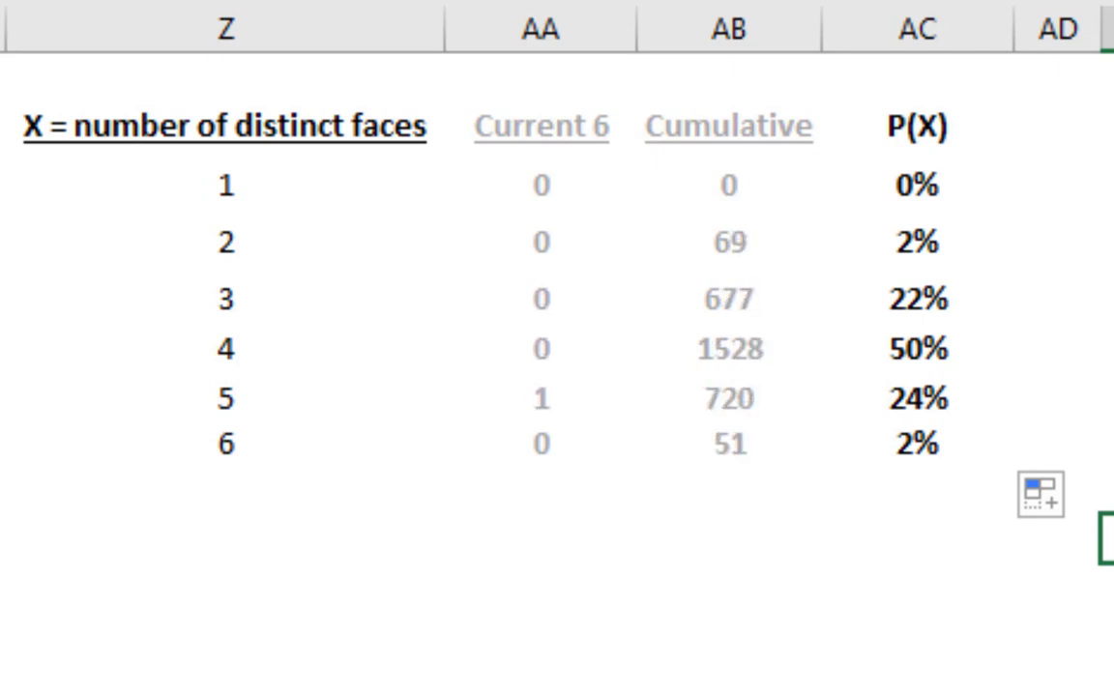
key(F9)
key(F9)
key(F9)
key(F9)
key(F9)
key(F9)
key(F9)
key(F9)
key(F9)
key(F9)
key(F9)
key(F9)
key(F9)
key(F9)
key(F9)
key(F9)
key(F9)
key(F9)
key(F9)
key(F9)
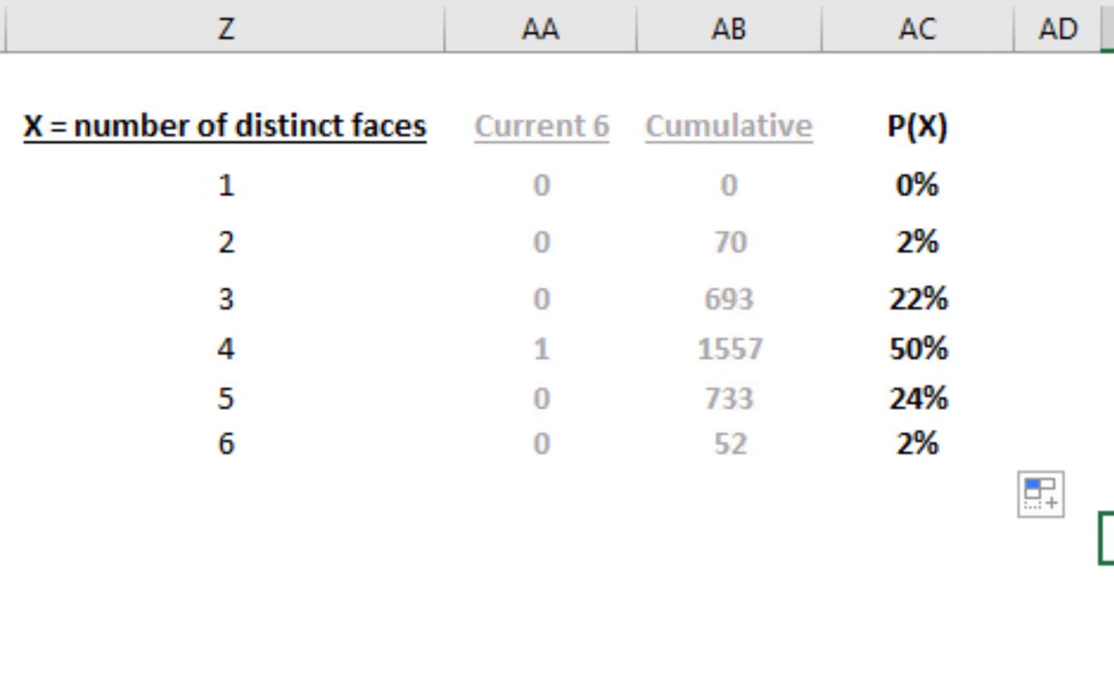
key(F9)
key(F9)
key(F9)
key(F9)
key(F9)
key(F9)
key(F9)
key(F9)
key(F9)
key(F9)
key(F9)
key(F9)
key(F9)
key(F9)
key(F9)
key(F9)
key(F9)
key(F9)
key(F9)
key(F9)
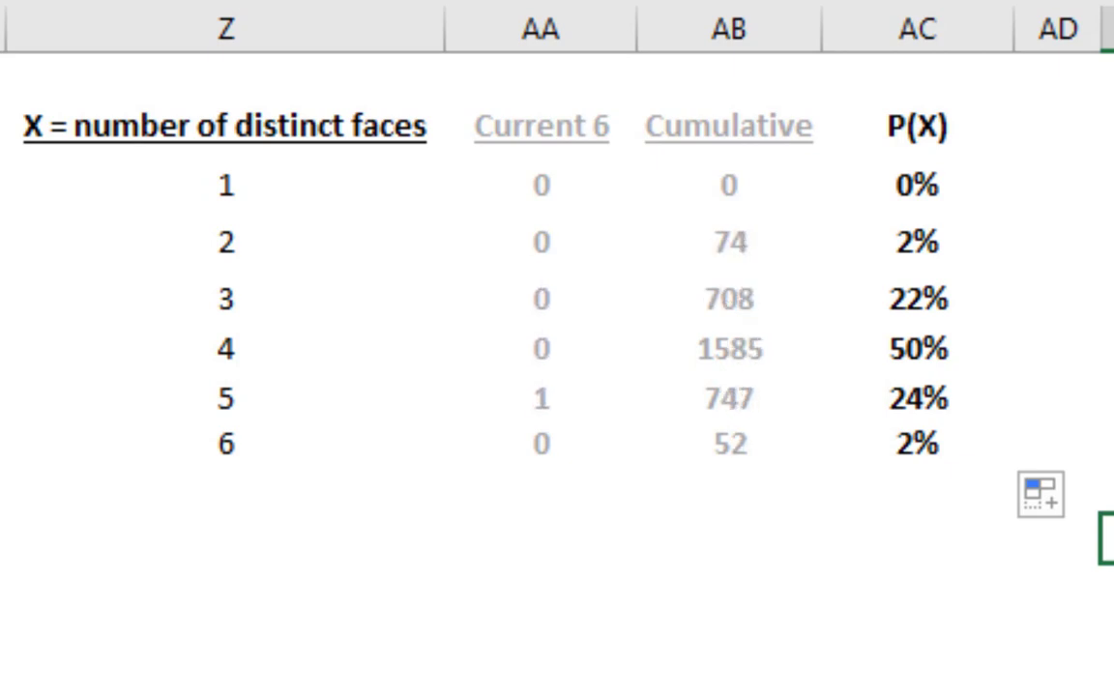
key(F9)
key(F9)
key(F9)
key(F9)
key(F9)
key(F9)
key(F9)
key(F9)
key(F9)
key(F9)
key(F9)
key(F9)
key(F9)
key(F9)
key(F9)
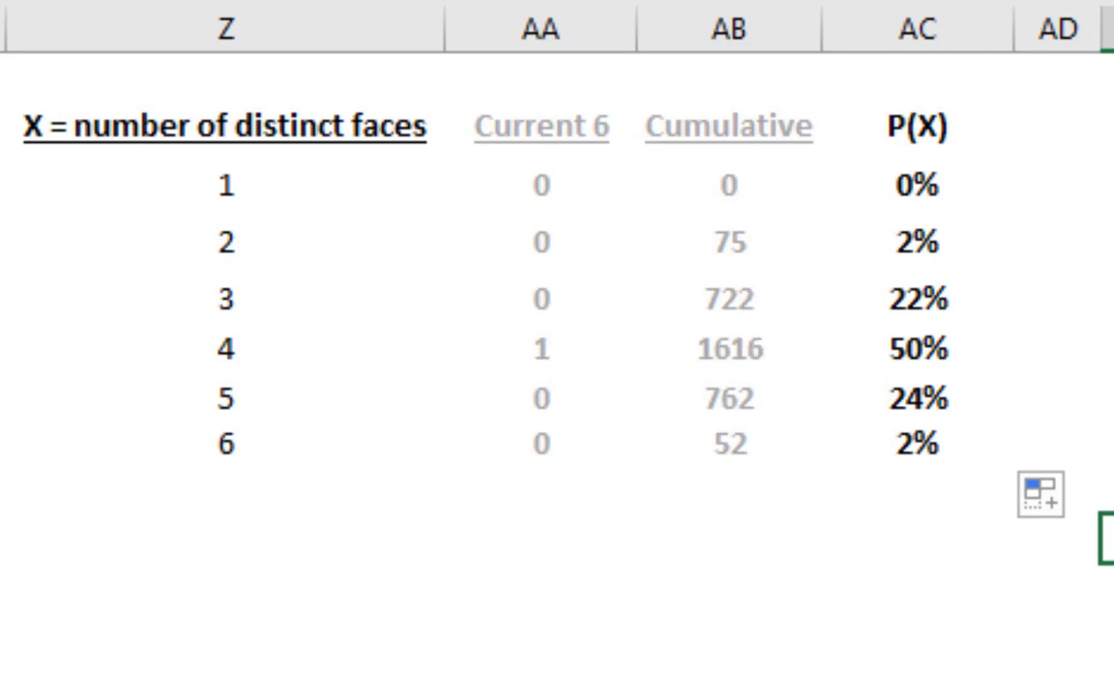
key(F9)
key(F9)
key(F9)
key(F9)
key(F9)
key(F9)
key(F9)
key(F9)
key(F9)
key(F9)
key(F9)
key(F9)
key(F9)
key(F9)
key(F9)
key(F9)
key(F9)
key(F9)
key(F9)
key(F9)
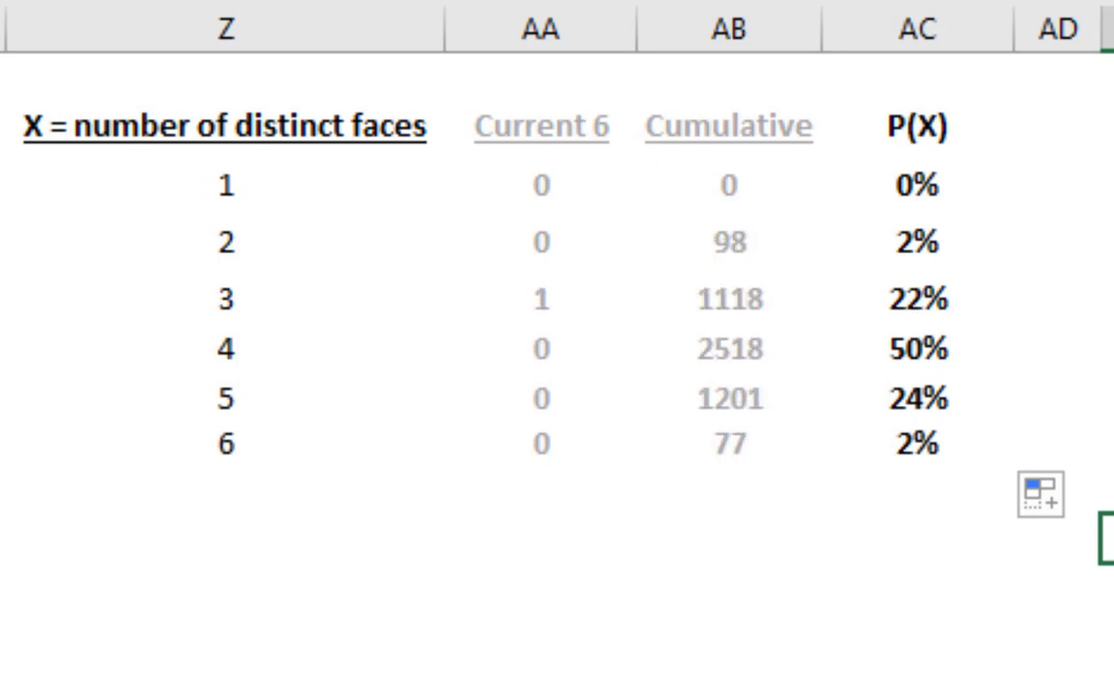
key(F9)
key(F9)
key(F9)
key(F9)
key(F9)
key(F9)
key(F9)
key(F9)
key(F9)
key(F9)
key(F9)
key(F9)
key(F9)
key(F9)
key(F9)
key(F9)
key(F9)
key(F9)
key(F9)
key(F9)
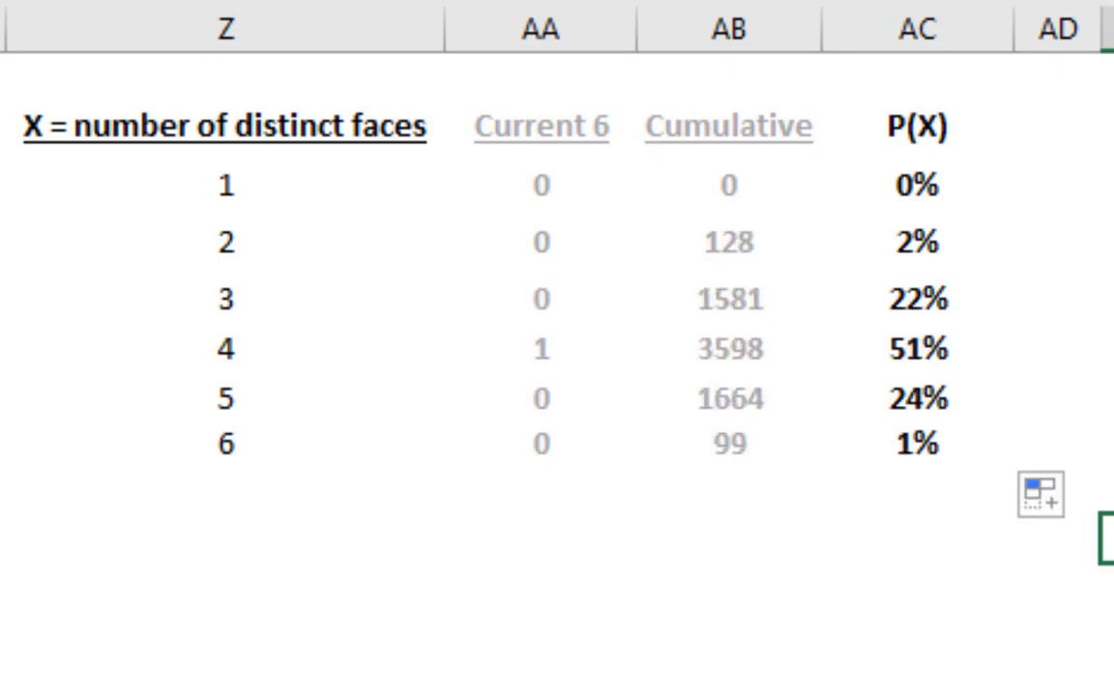
key(F9)
key(F9)
key(F9)
key(F9)
key(F9)
key(F9)
key(F9)
key(F9)
key(F9)
key(F9)
key(F9)
key(F9)
key(F9)
key(F9)
key(F9)
key(F9)
key(F9)
key(F9)
key(F9)
key(F9)
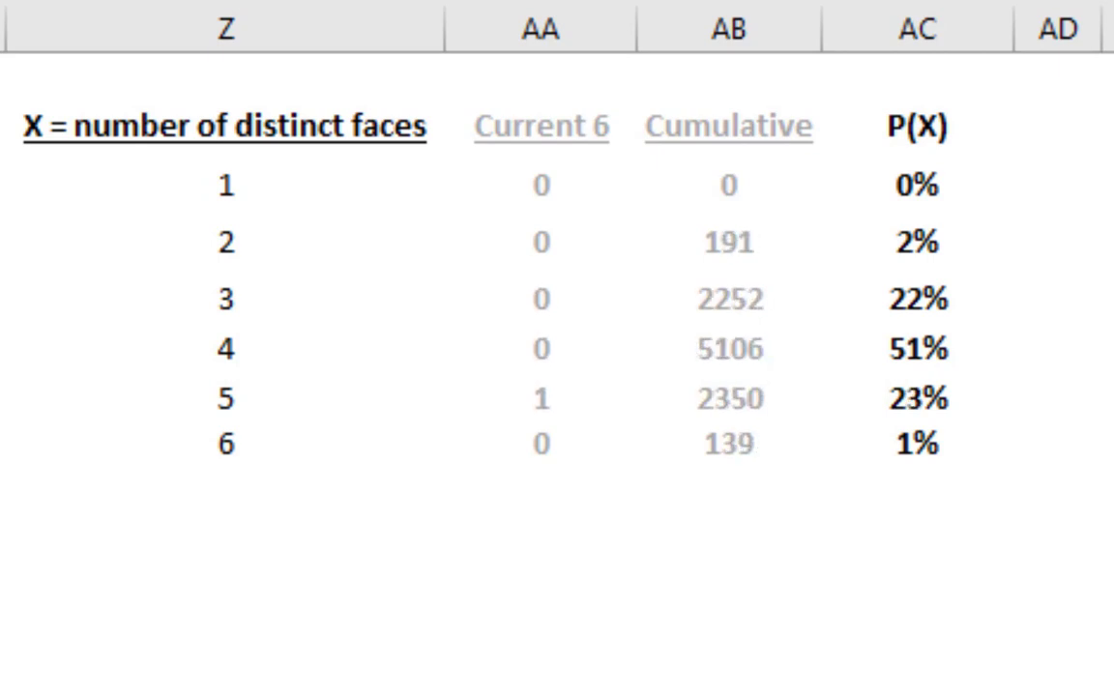
key(F9)
key(F9)
key(F9)
key(F9)
key(F9)
key(F9)
key(F9)
key(F9)
key(F9)
key(F9)
key(F9)
key(F9)
key(F9)
key(F9)
key(F9)
key(F9)
key(F9)
key(F9)
key(F9)
key(F9)
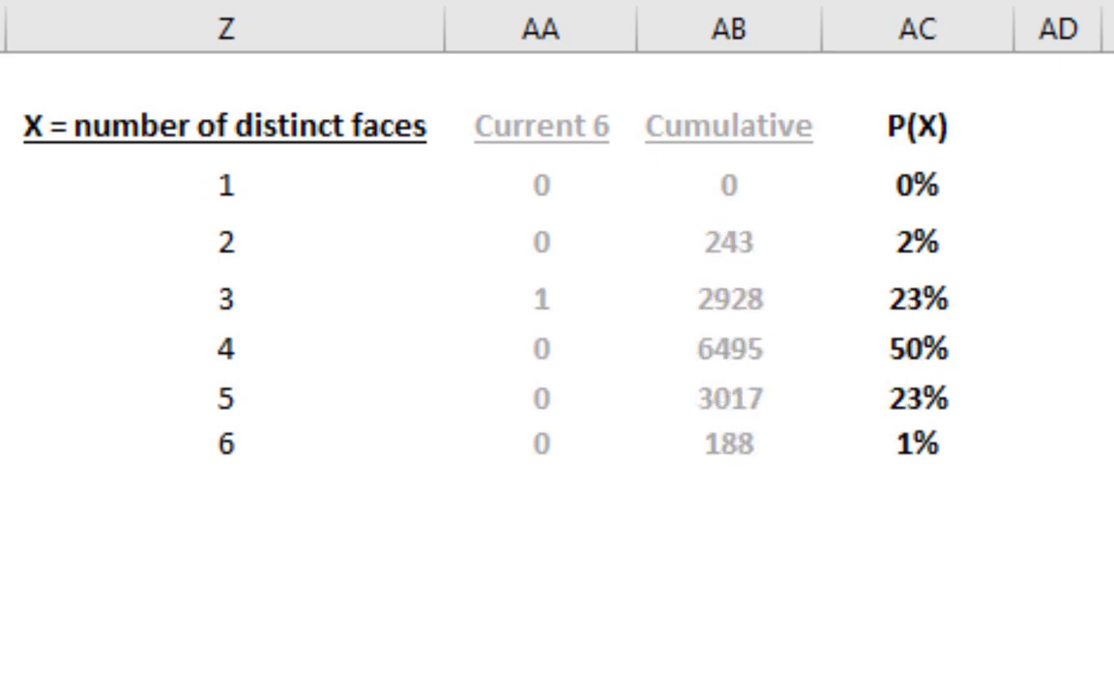
key(F9)
key(F9)
key(F9)
key(F9)
key(F9)
key(F9)
key(F9)
key(F9)
key(F9)
key(F9)
key(F9)
key(F9)
key(F9)
key(F9)
key(F9)
key(F9)
key(F9)
key(F9)
key(F9)
key(F9)
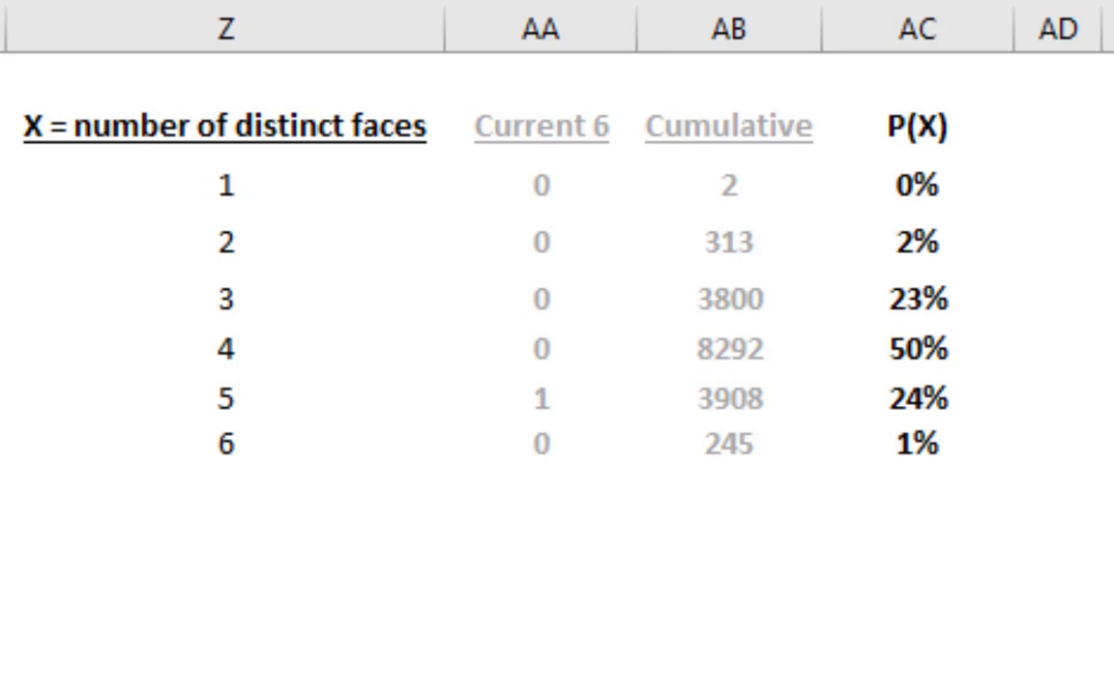
Total the Cumulative counts by entering =SUM(AB3:AB8) in cell AB9, directly below the last count
click(721, 511)
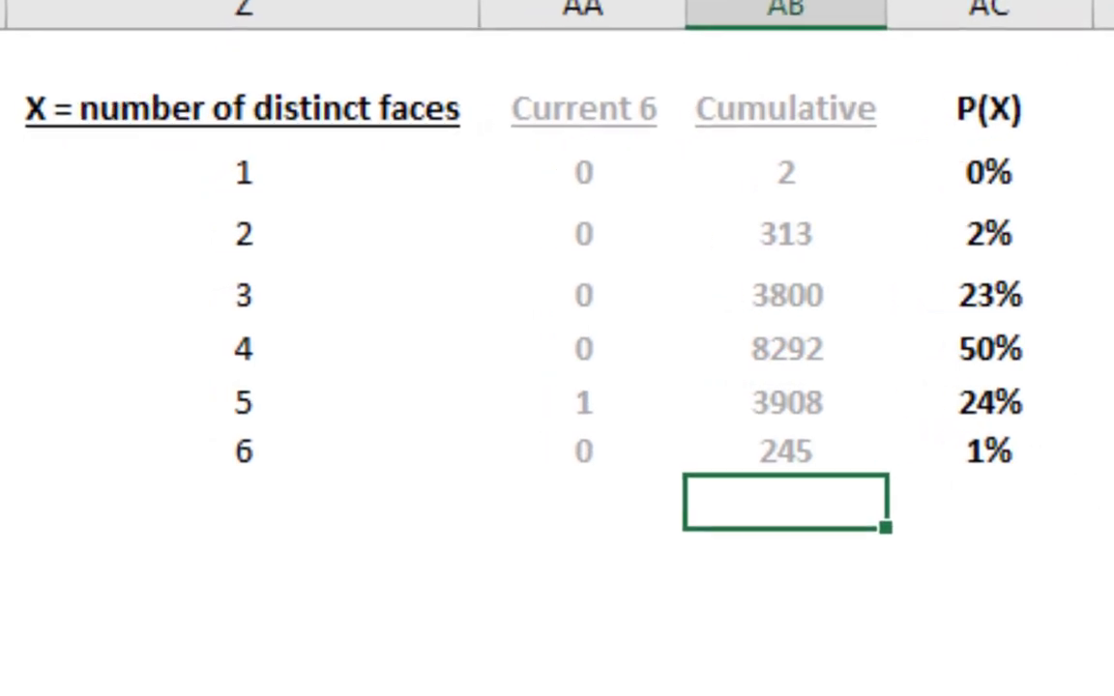
text(=sum()
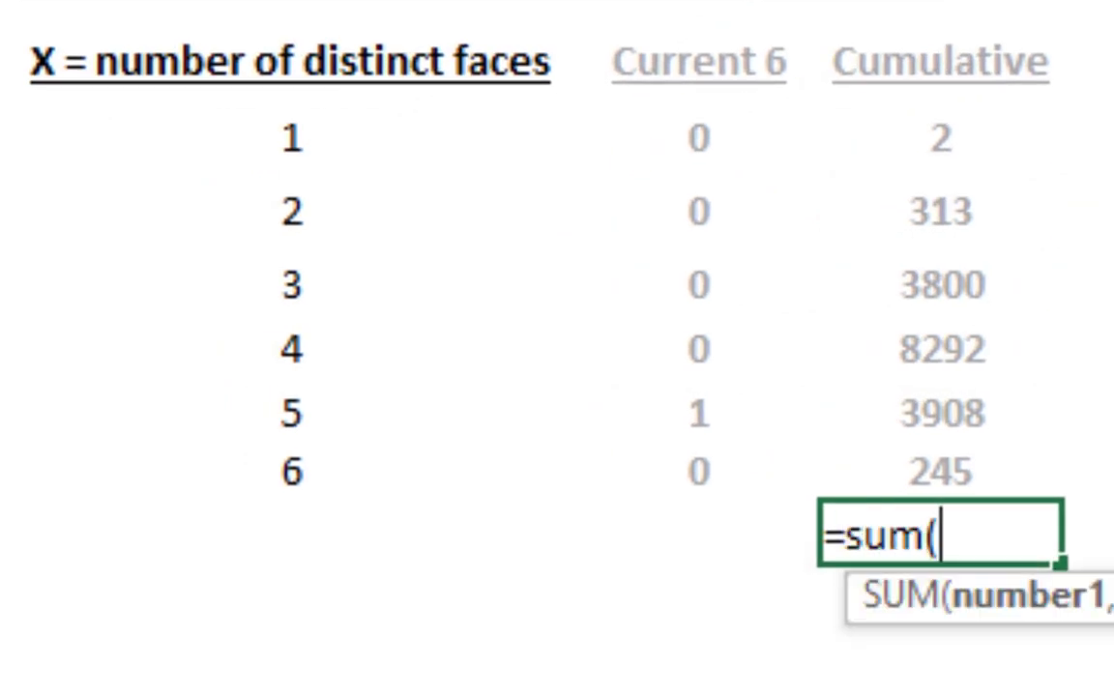
drag(952, 144, 967, 474)
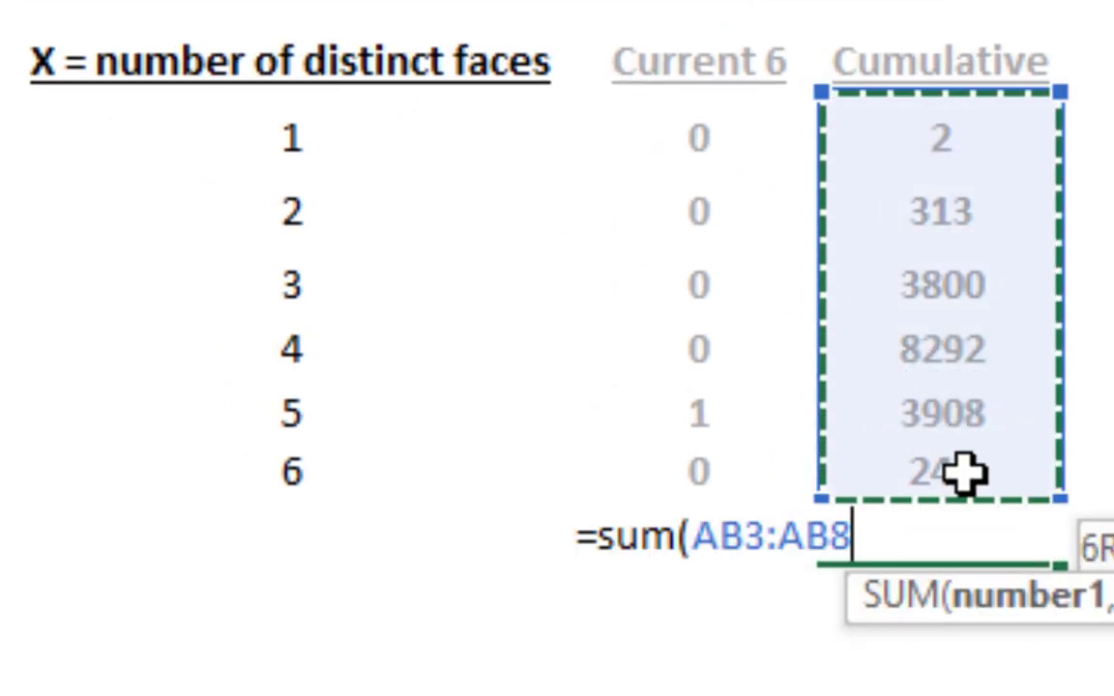
text())
key(Return)
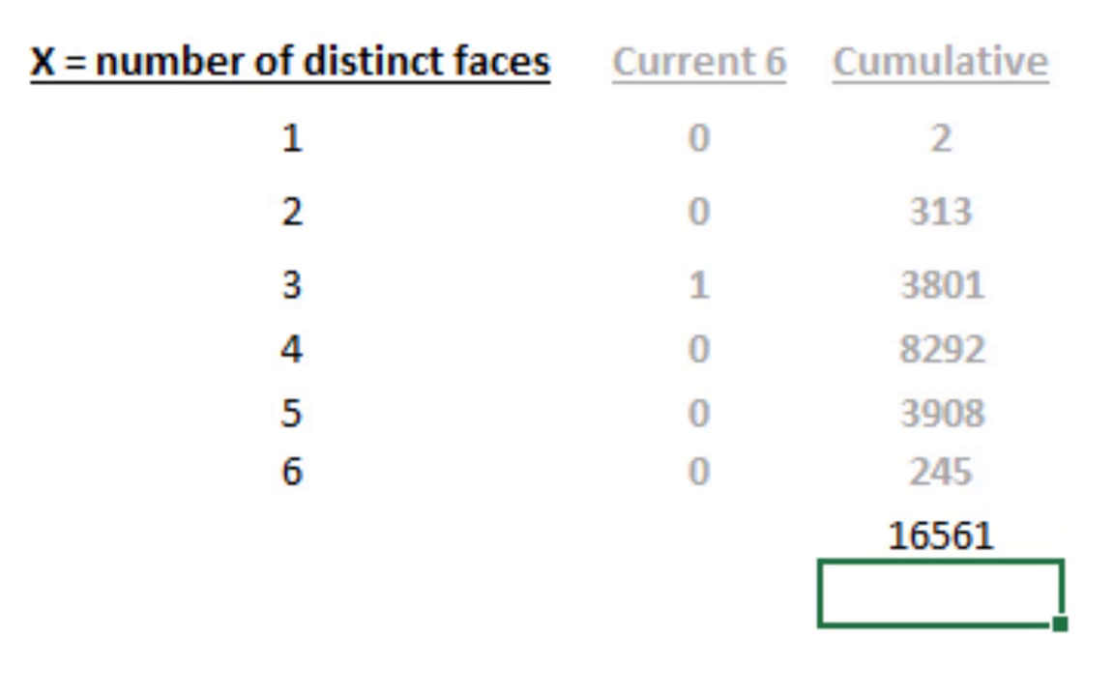